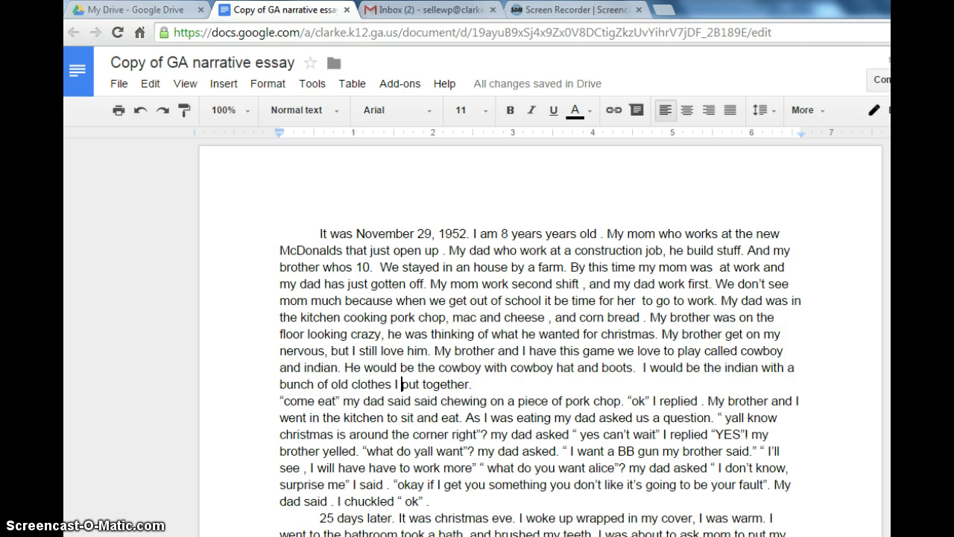
- Read through the essay's opening paragraphs to examine where paragraph breaks and dialogue corrections are needed
click(473, 384)
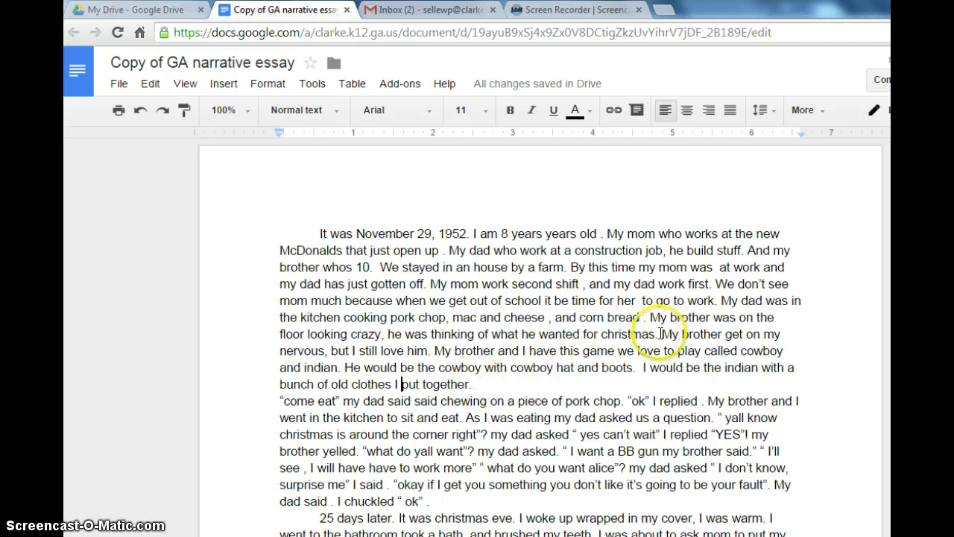
scroll(606, 416, down, 2)
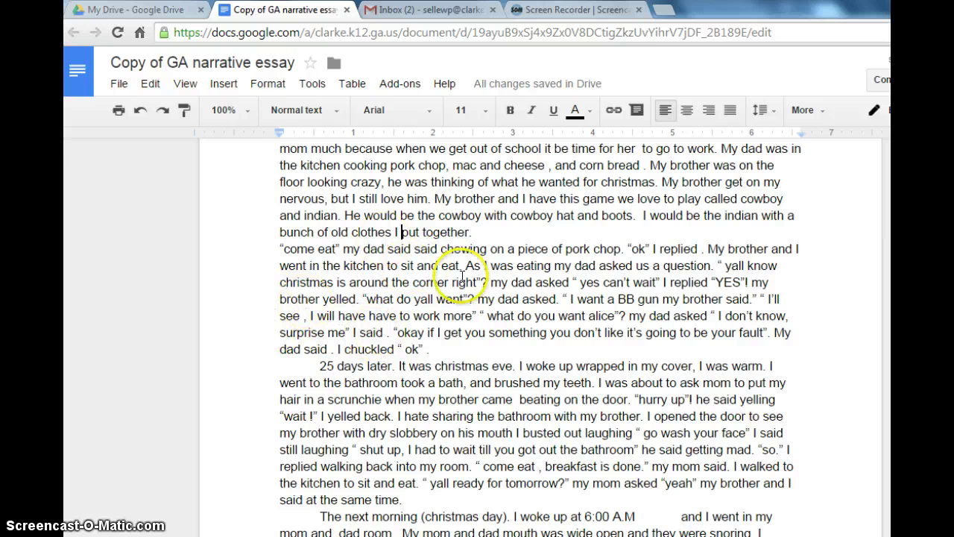
scroll(454, 322, down, 1)
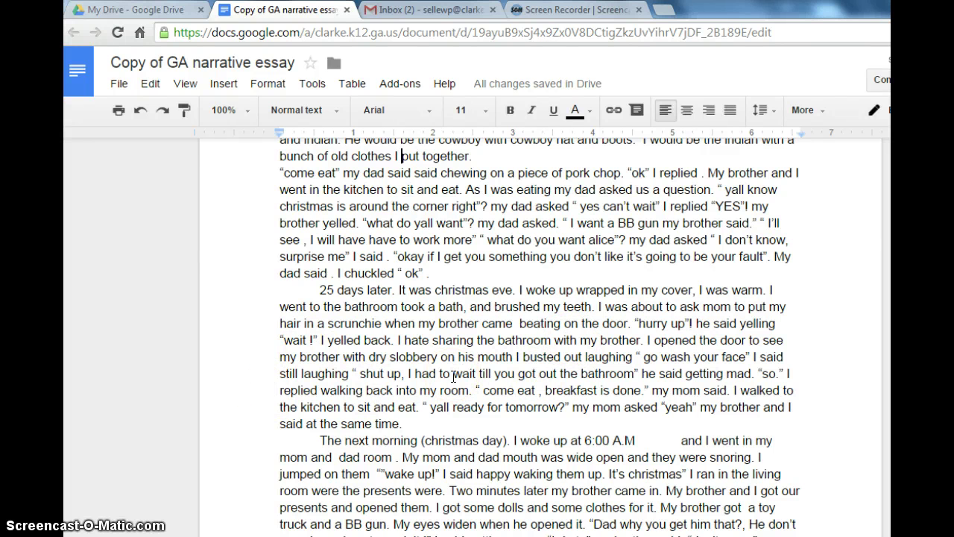
scroll(454, 375, up, 1)
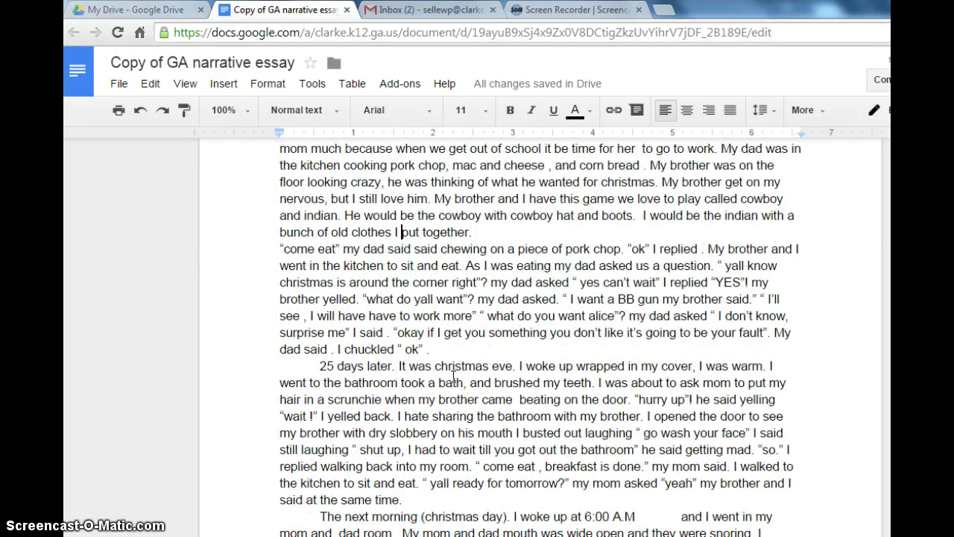
scroll(454, 375, up, 1)
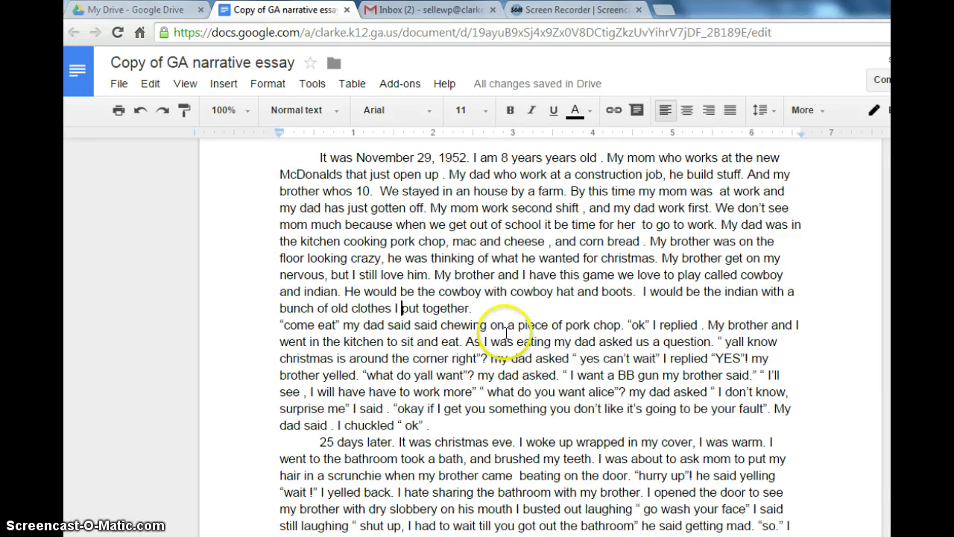
scroll(508, 332, up, 1)
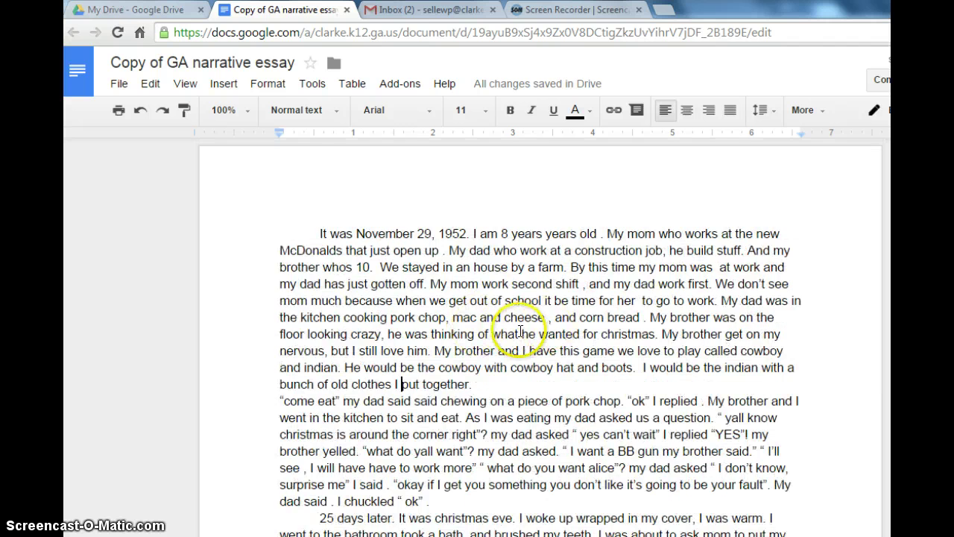
scroll(519, 332, down, 1)
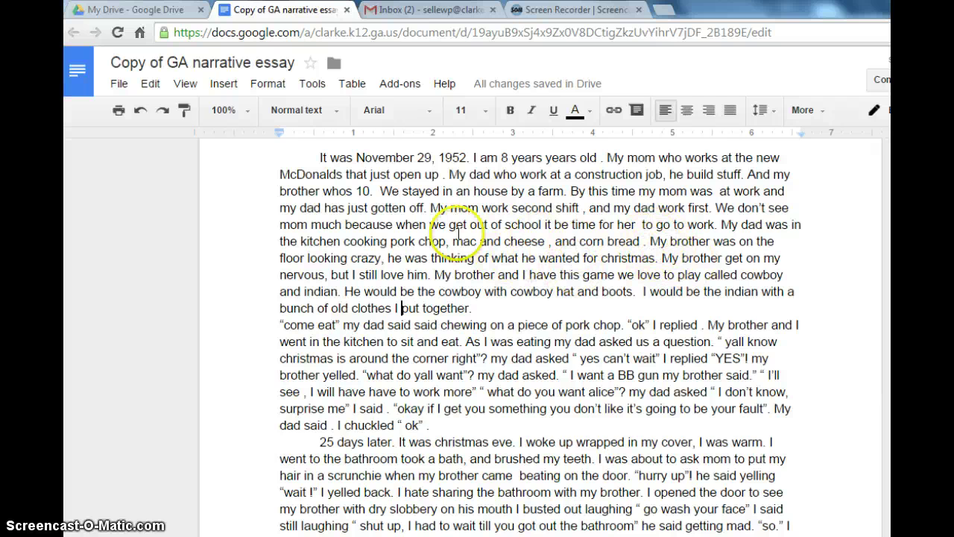
- Start a new indented paragraph at the sentence beginning "My brother get on my nervous"
click(661, 258)
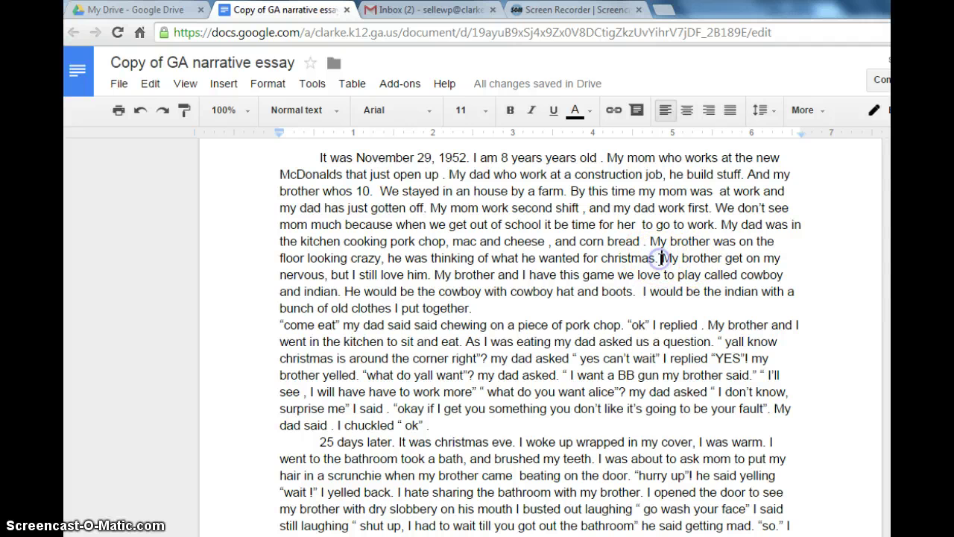
key(Return)
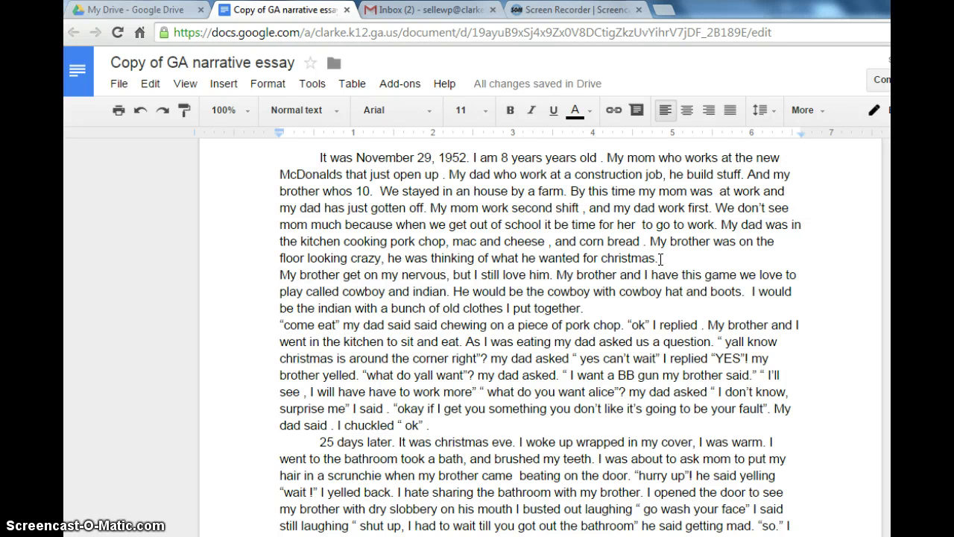
key(BackSpace)
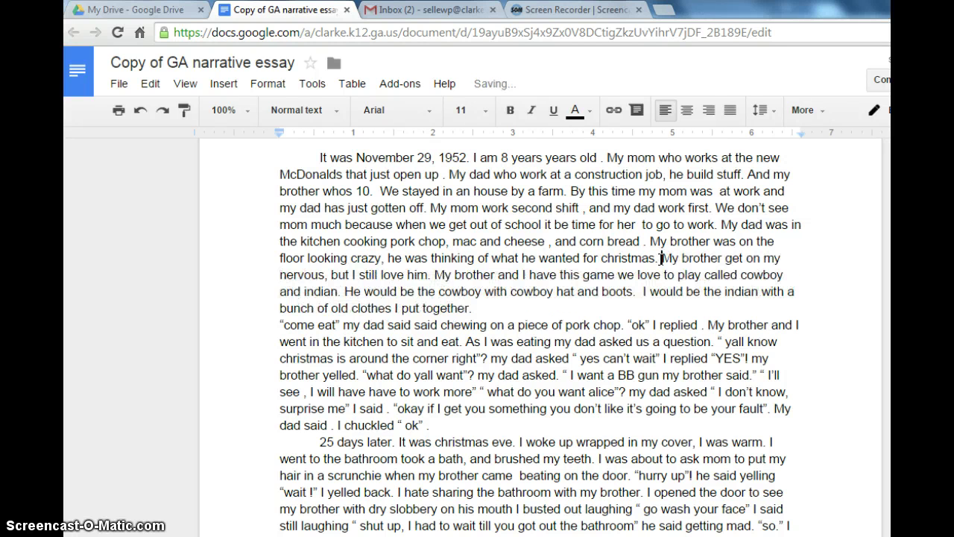
key(Return)
key(BackSpace)
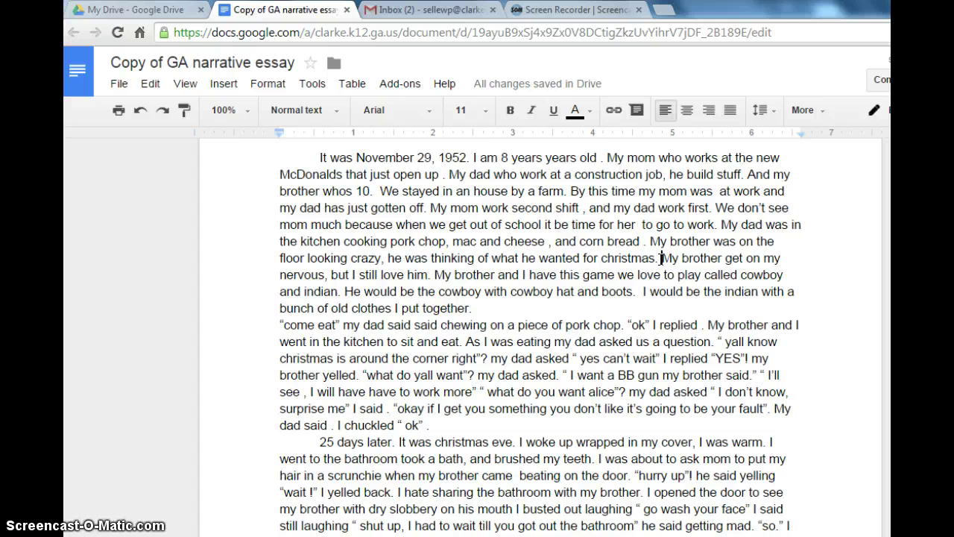
key(Return)
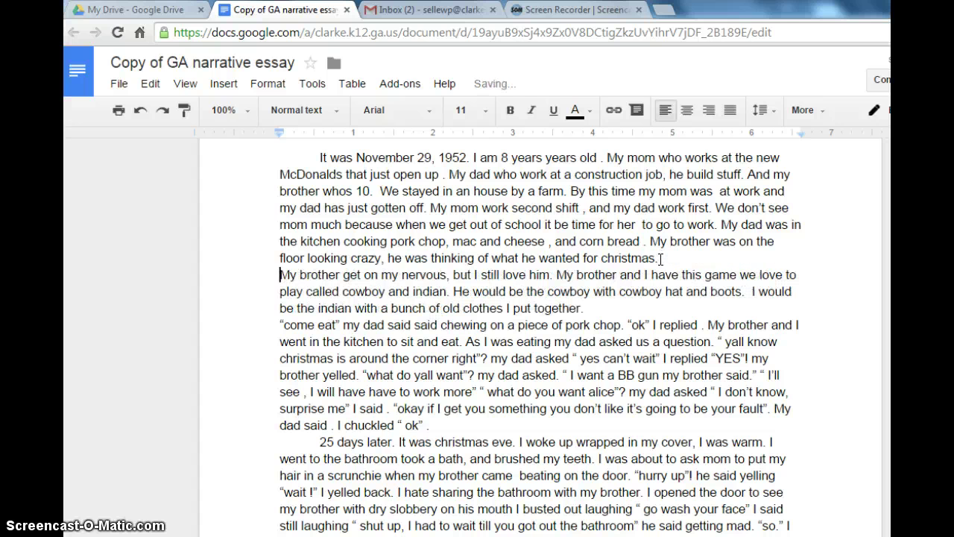
key(Tab)
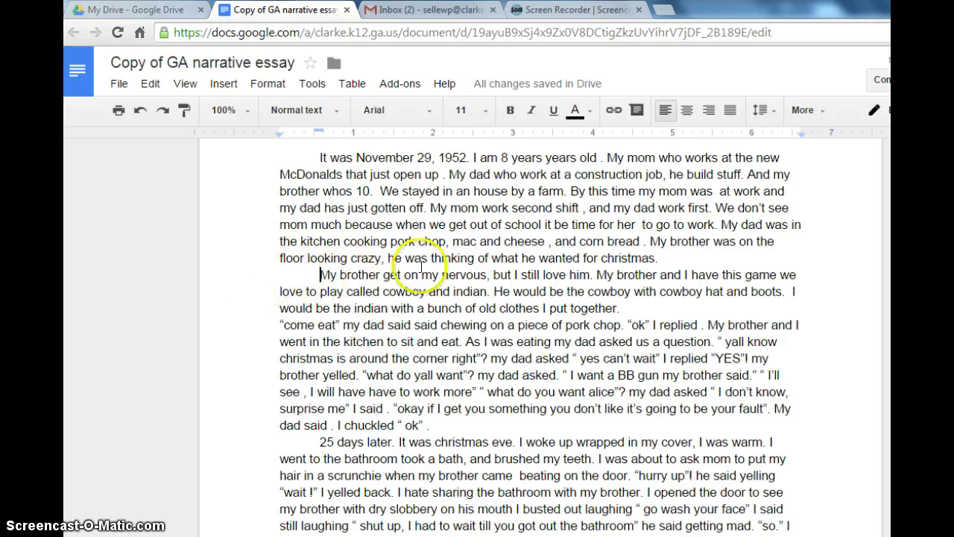
- Correct "nervous" to "nerves" in the first sentence of the new second paragraph
click(479, 274)
key(BackSpace)
key(BackSpace)
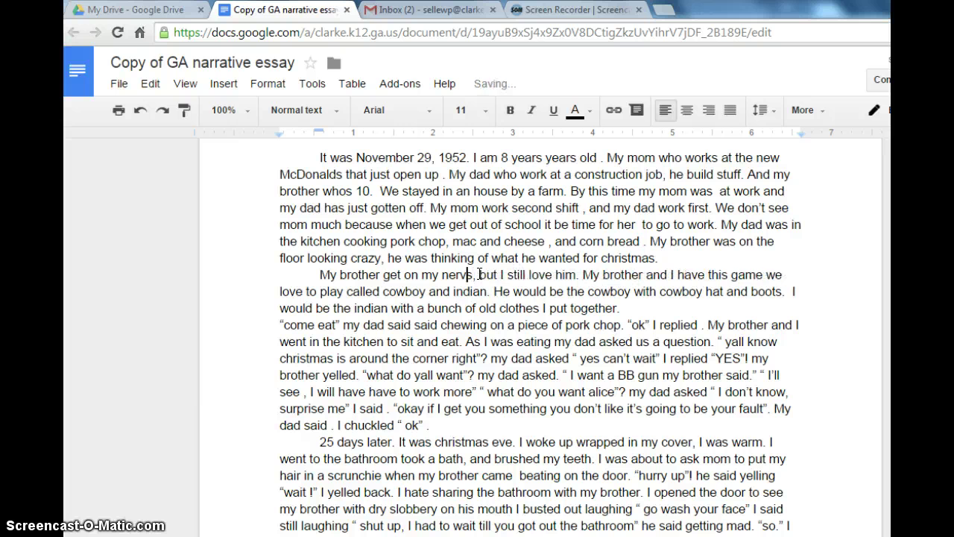
text(e)
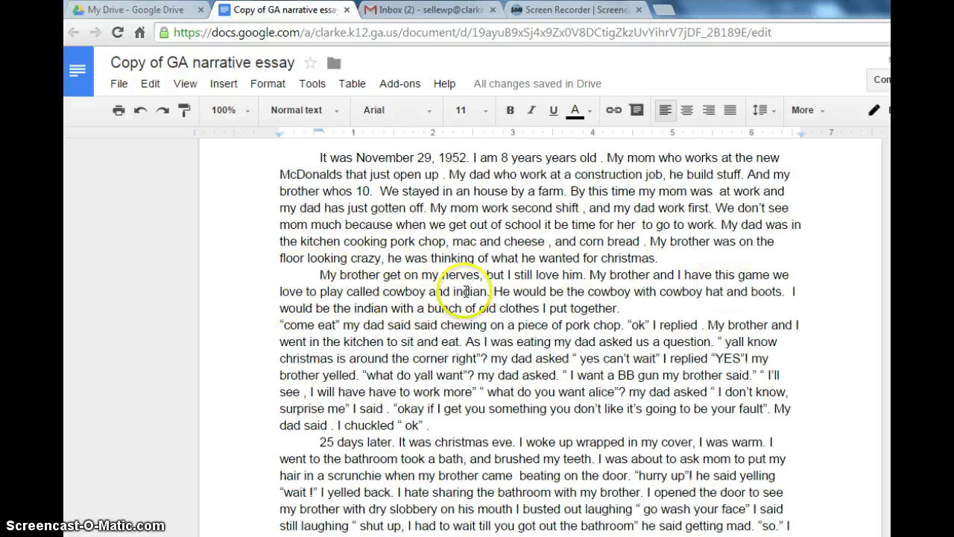
- Change the game's name to "cowboys and indians" and insert "a" before "cowboy hat" in the second paragraph
click(428, 291)
text(s)
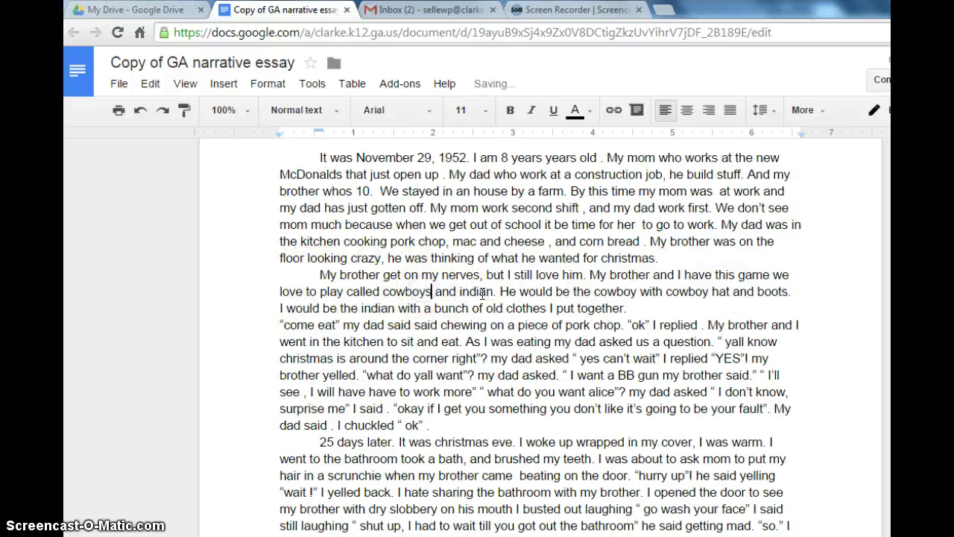
click(493, 296)
text(s)
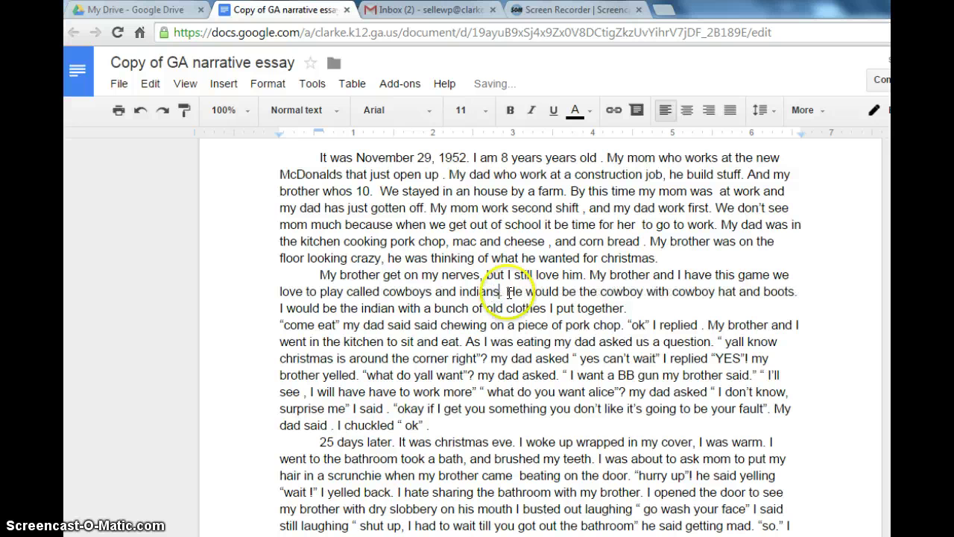
click(673, 292)
text(a)
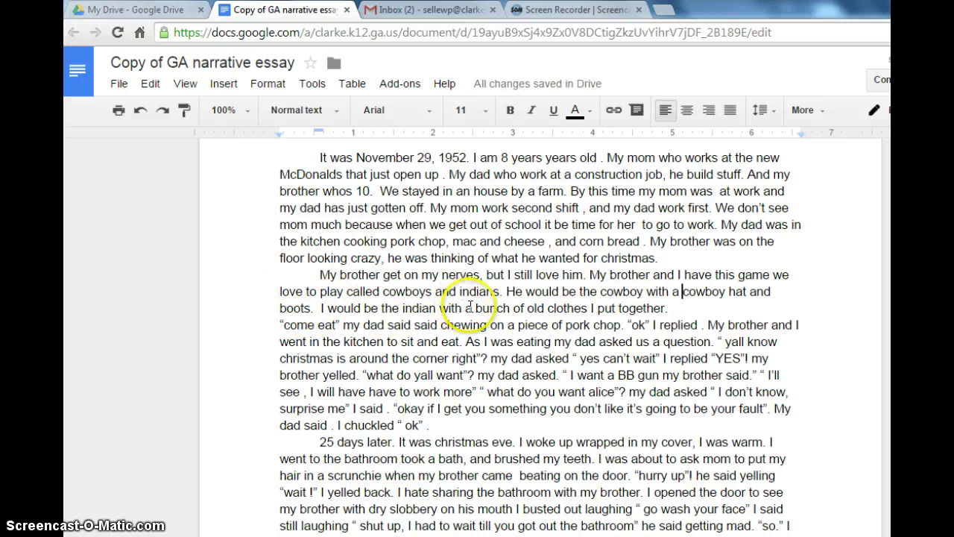
- Redo the line break before the "come eat" dialogue so it begins an indented paragraph like the one above
click(672, 308)
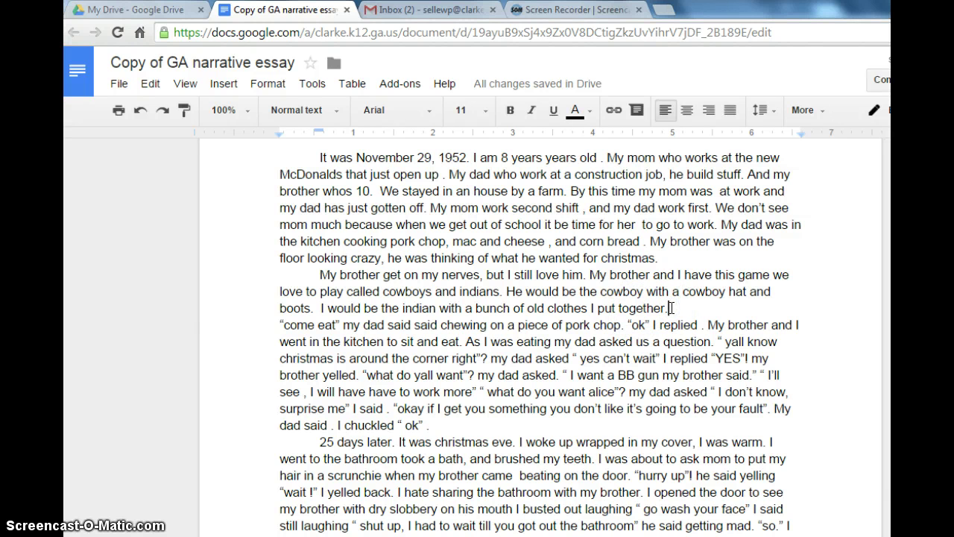
click(277, 326)
key(BackSpace)
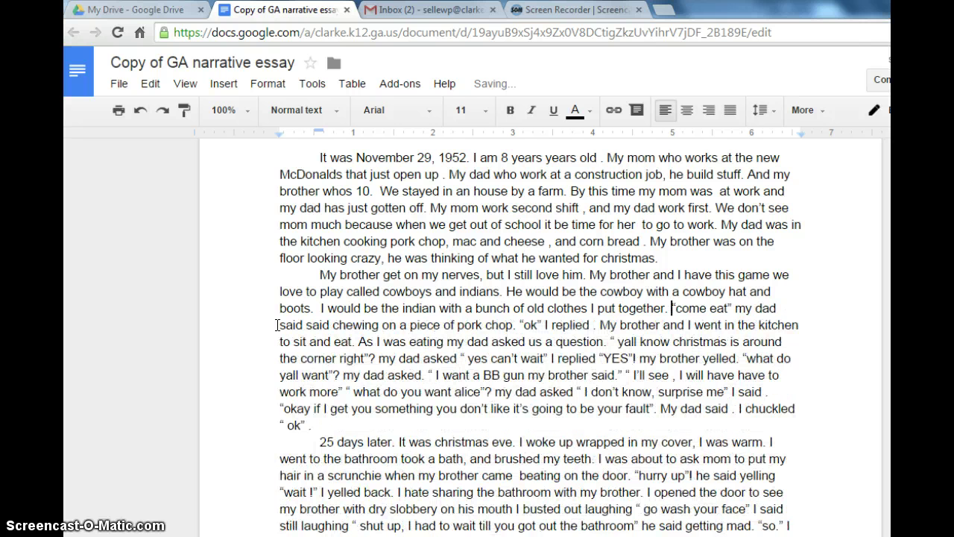
key(Return)
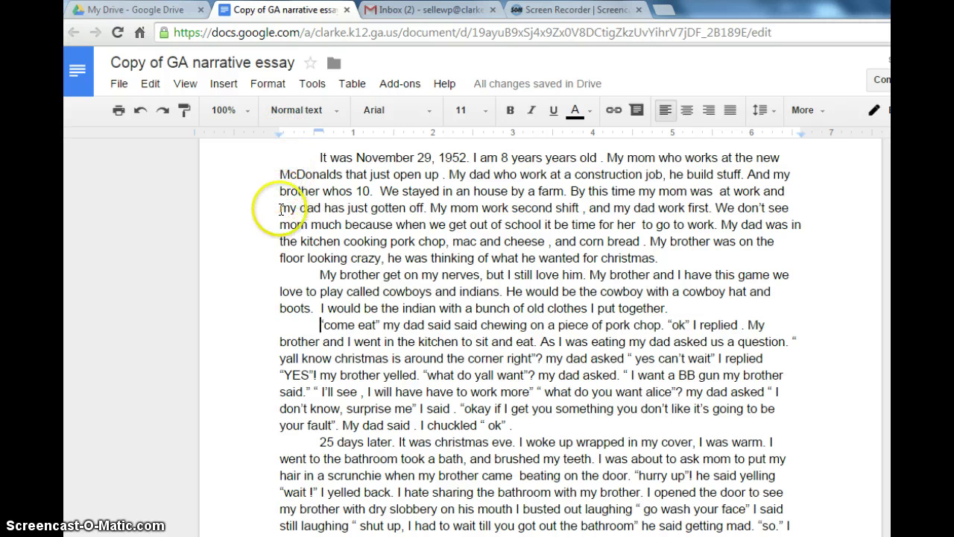
click(309, 135)
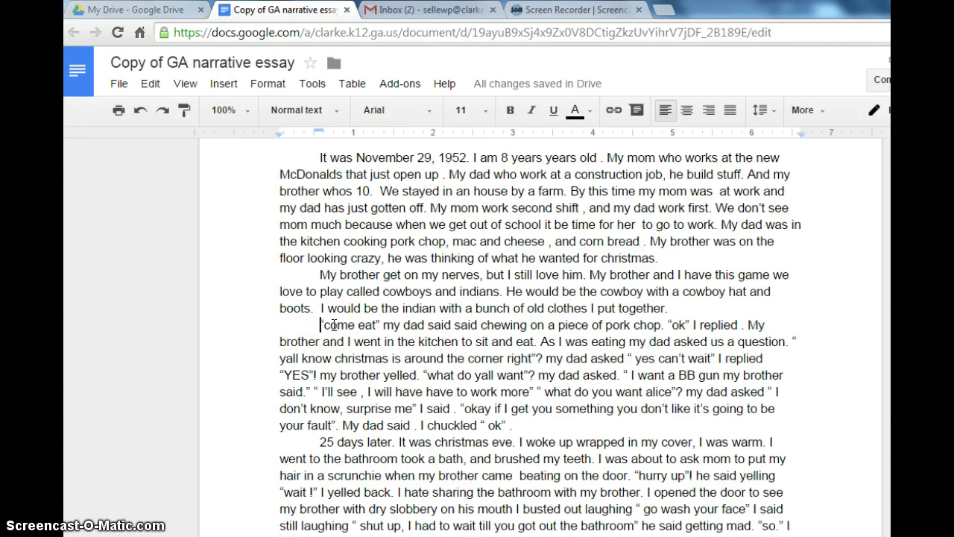
- Delete the duplicated word "said" before "chewing on a piece of pork chop" in the dad's dialogue line
click(477, 324)
key(BackSpace)
key(BackSpace)
key(BackSpace)
key(BackSpace)
key(BackSpace)
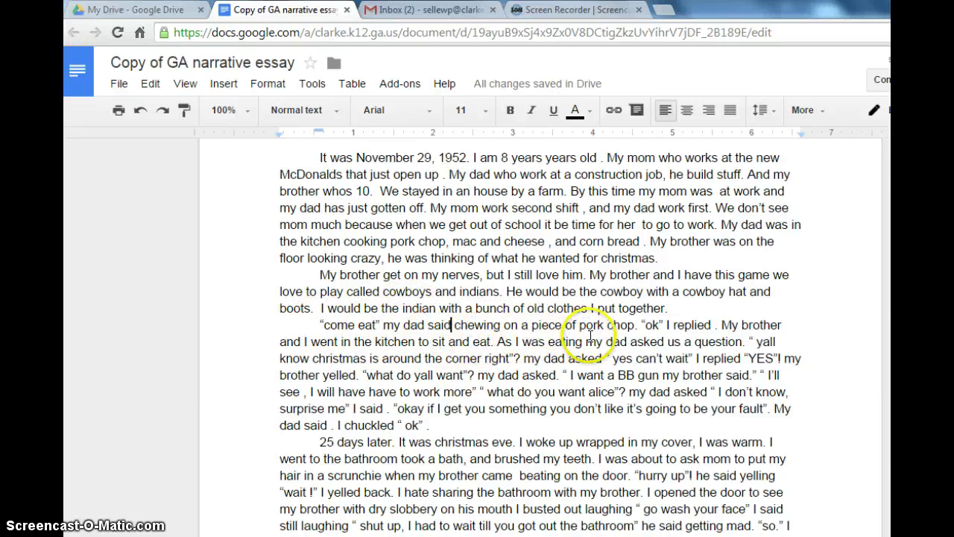
click(451, 328)
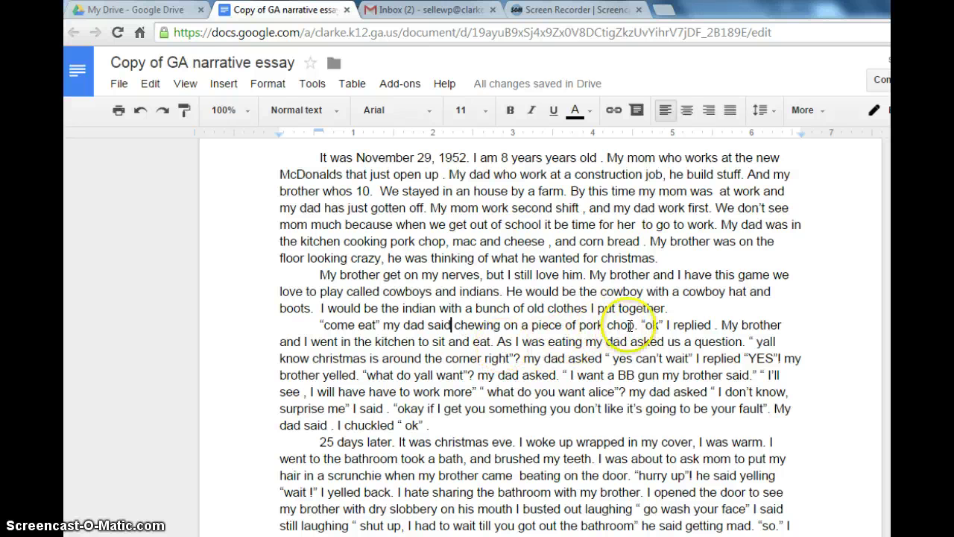
- Capitalize "Come" and add a comma after "eat" inside the quotation marks of the dad's line
click(331, 325)
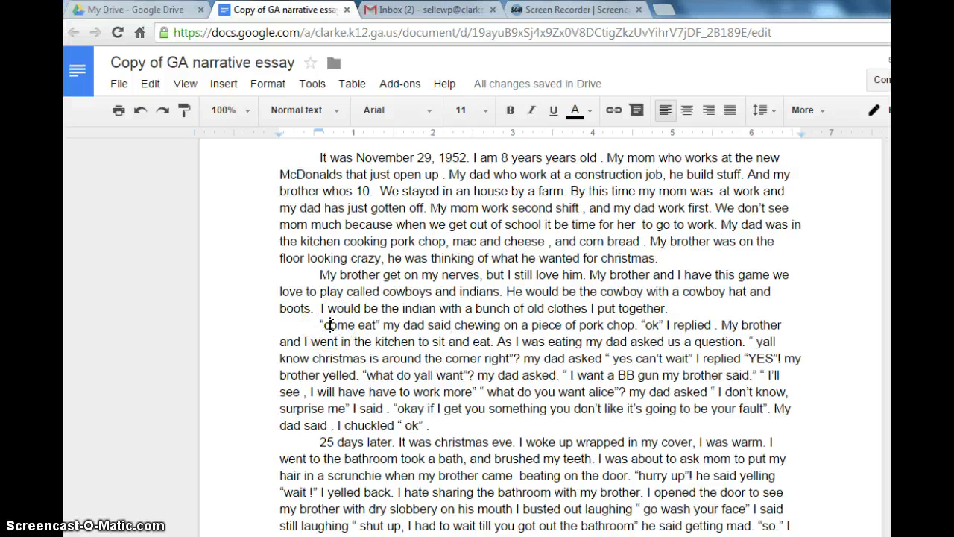
key(BackSpace)
text(C)
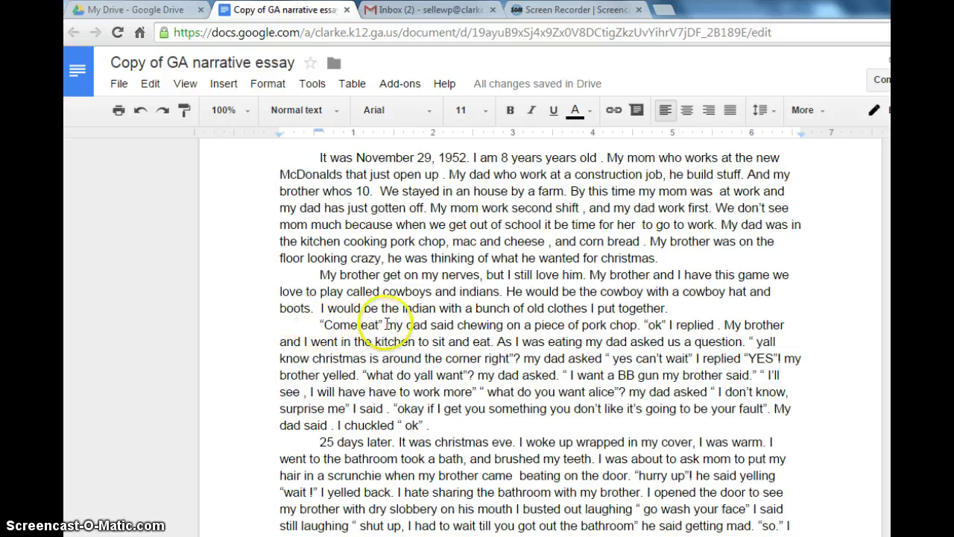
click(334, 325)
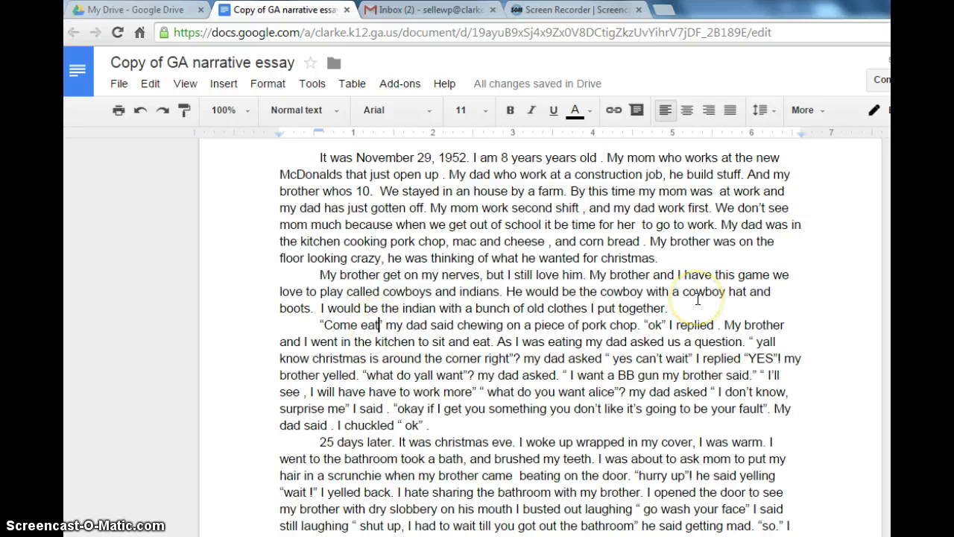
text(,)
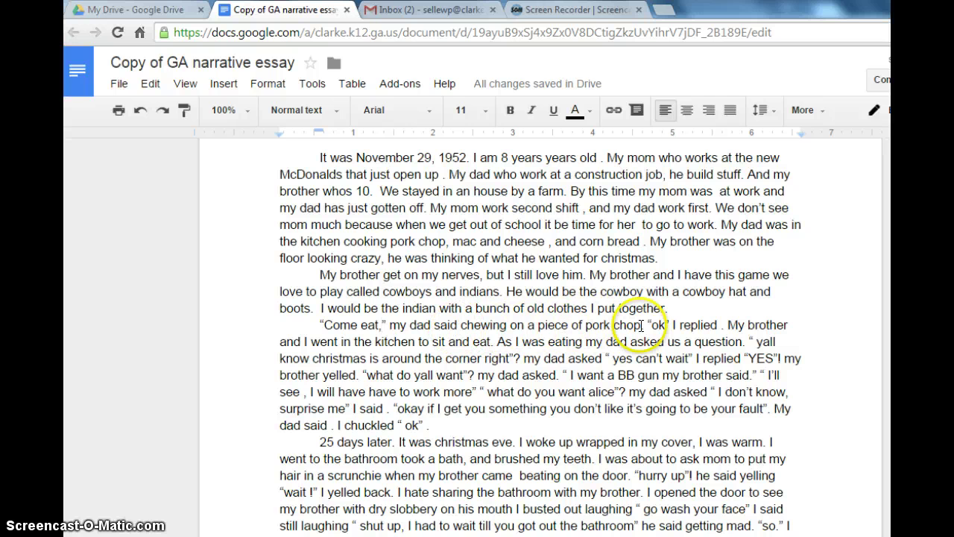
- Start a new indented paragraph for the reply "ok" following the "pork chop" sentence
text(.)
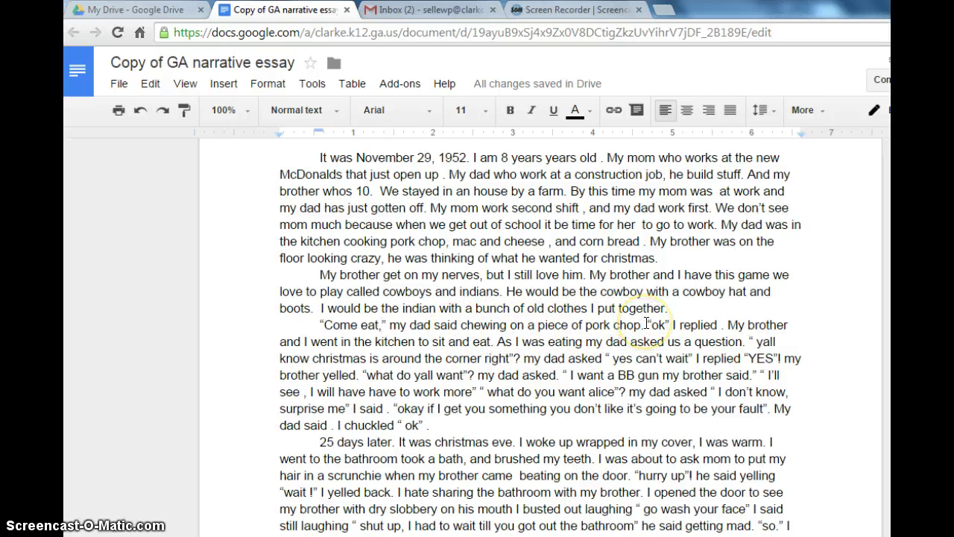
click(646, 323)
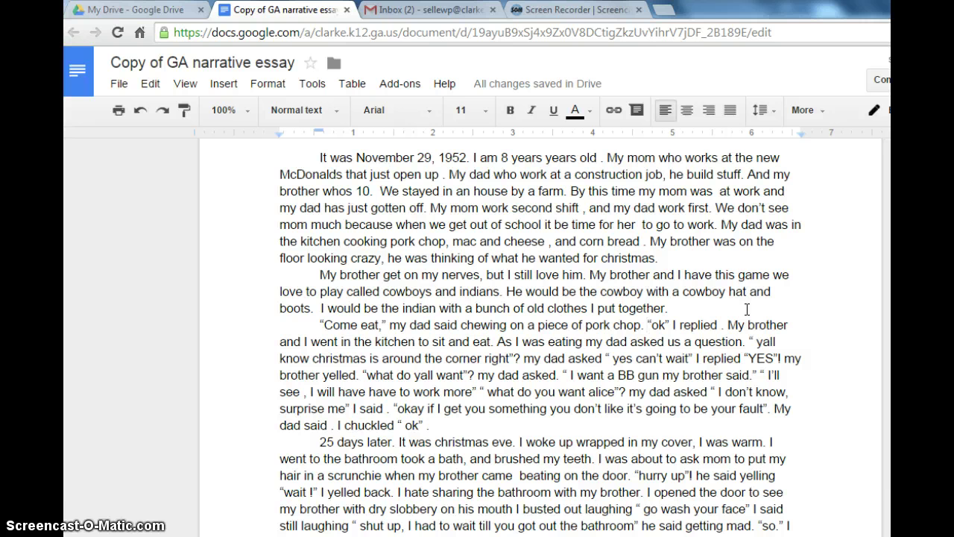
key(Return)
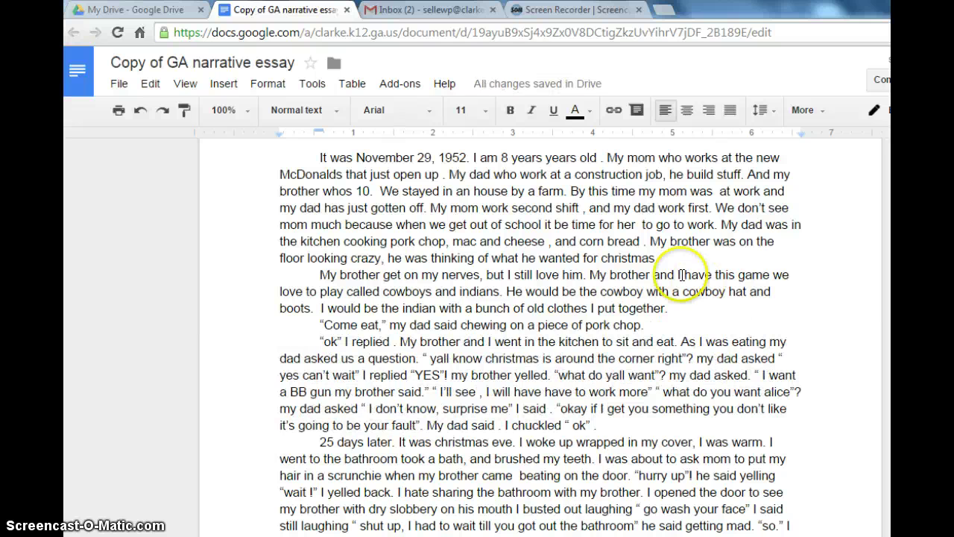
- Capitalize the reply as "Ok" and add a comma inside its closing quotation mark
click(331, 343)
key(BackSpace)
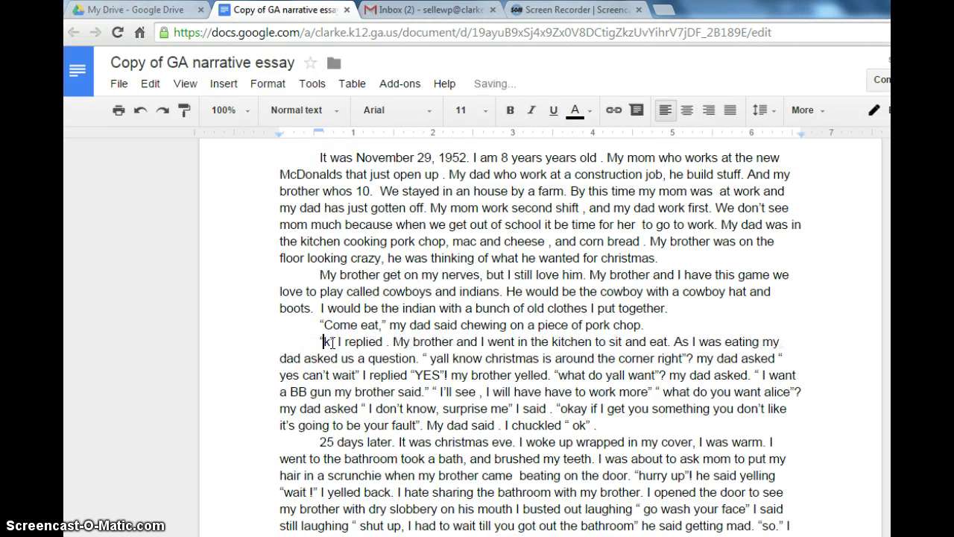
text(O)
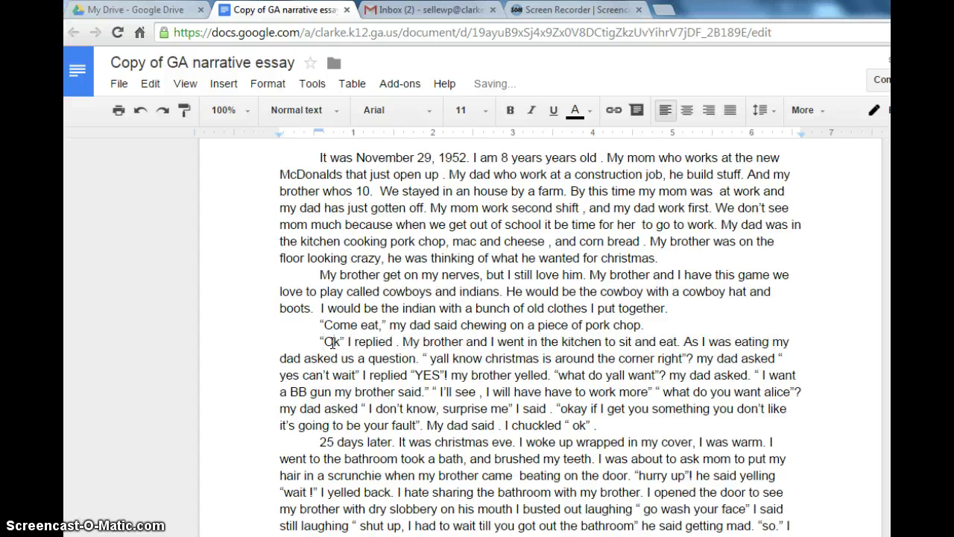
drag(333, 343, 339, 341)
text(")
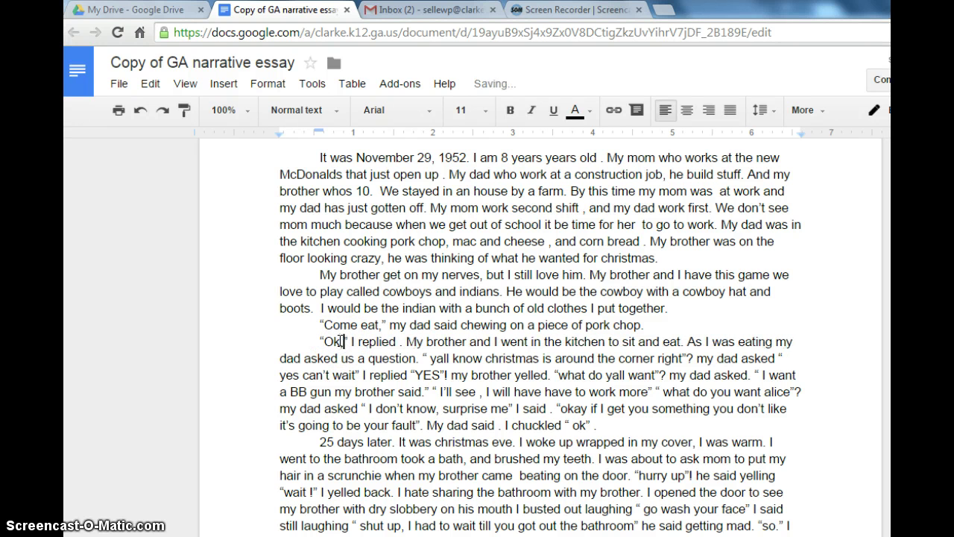
text(,)
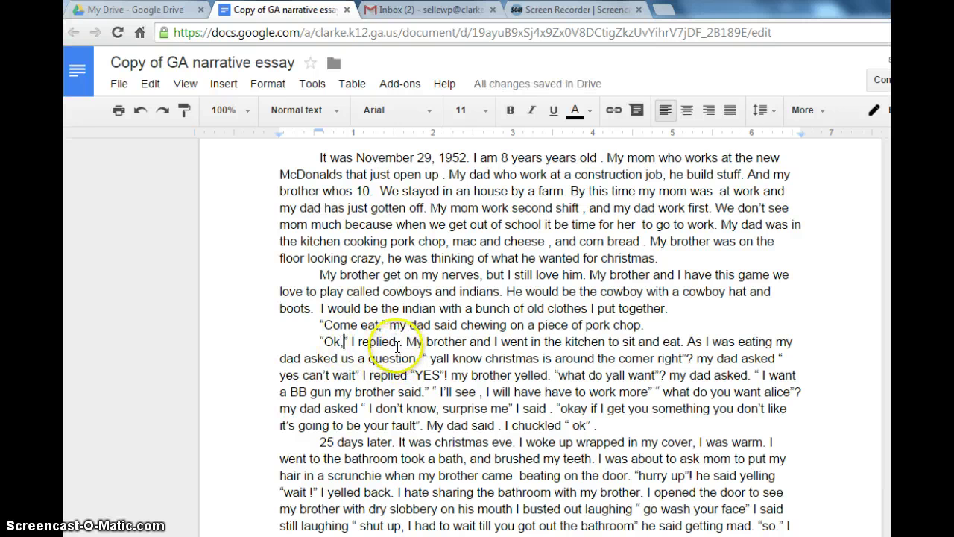
- Remove the space before the period after "I replied" and start a new indented paragraph at the dad's question about christmas
click(399, 342)
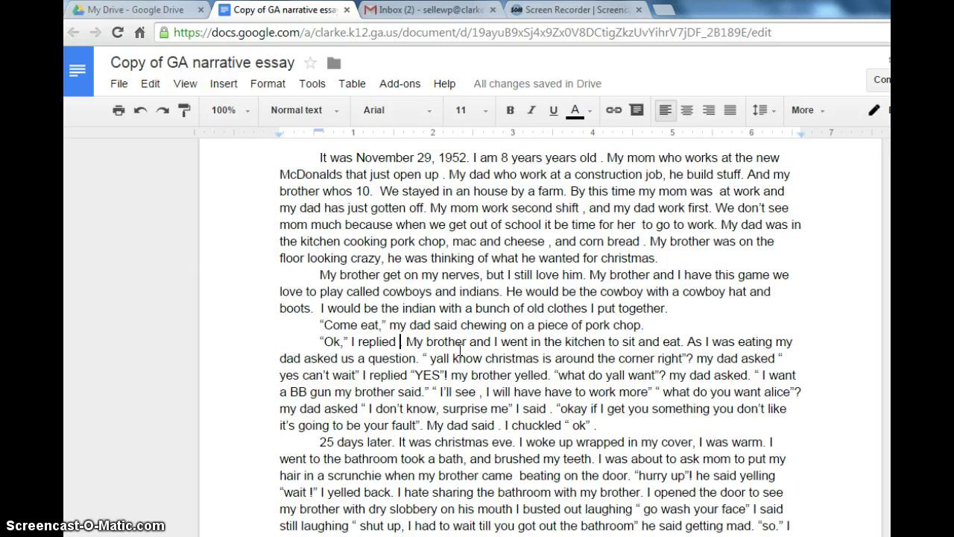
key(BackSpace)
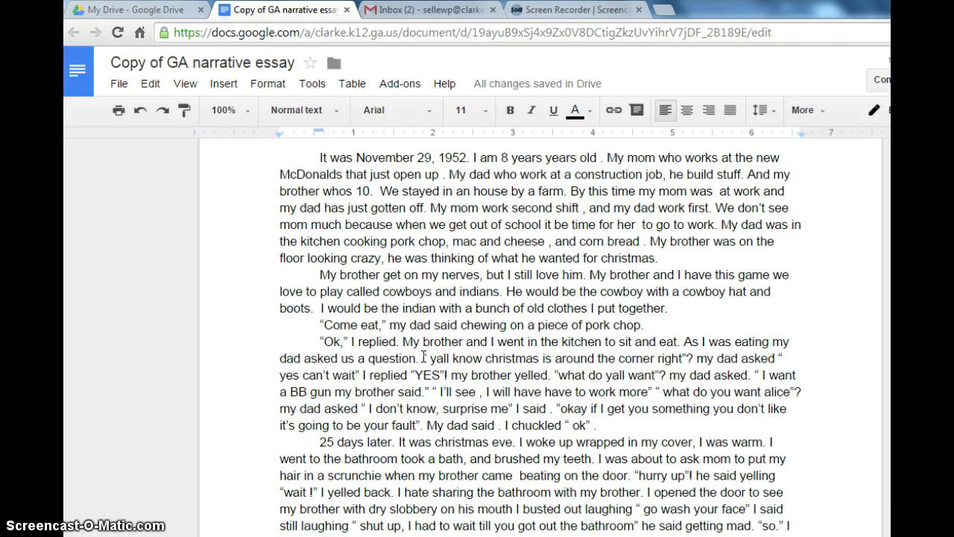
key(Return)
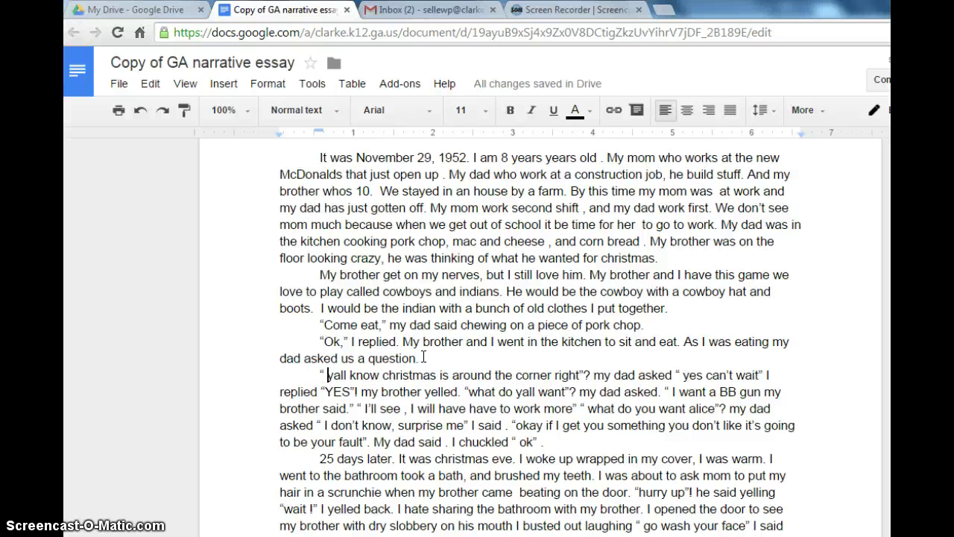
- Remove the space after the opening quotation mark of the christmas question and correct its first word to "Ya'll"
key(BackSpace)
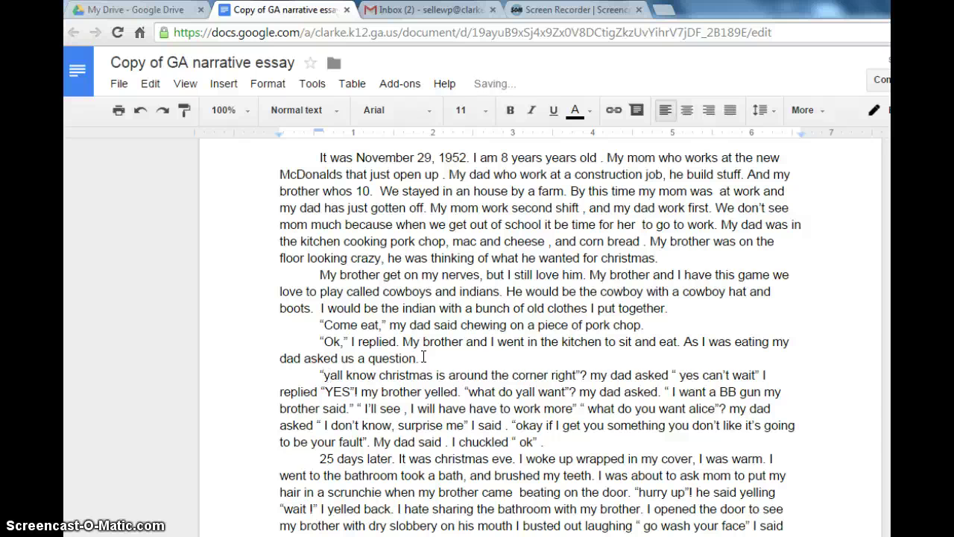
key(Delete)
text(Y)
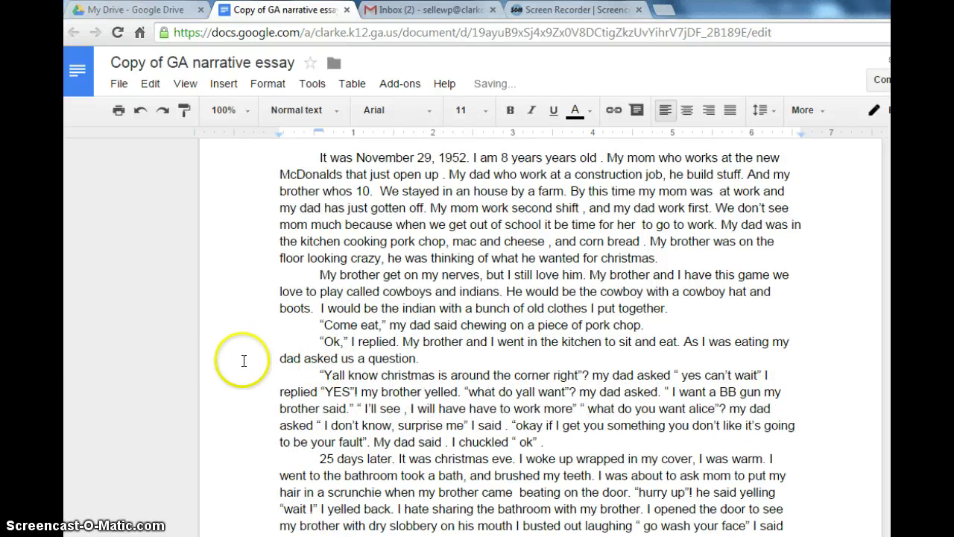
click(336, 373)
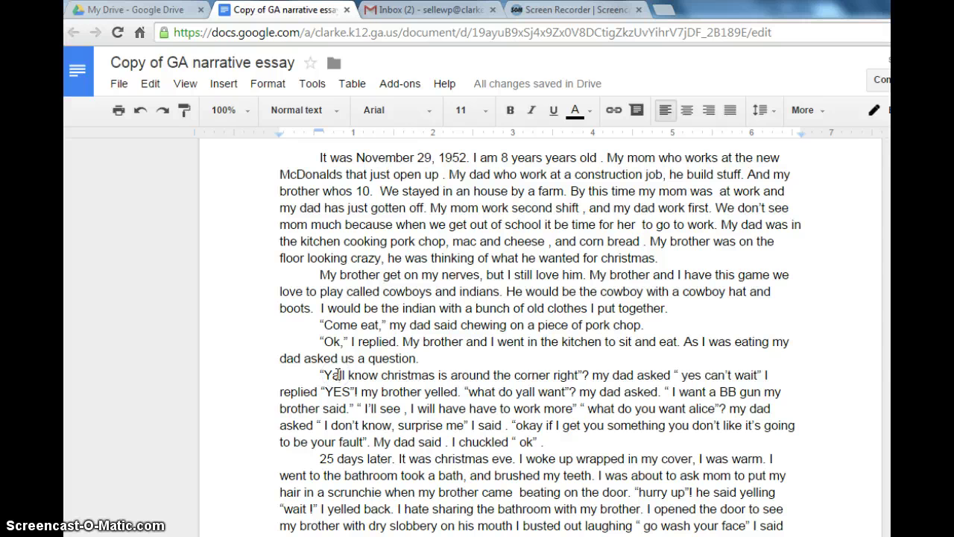
text(')
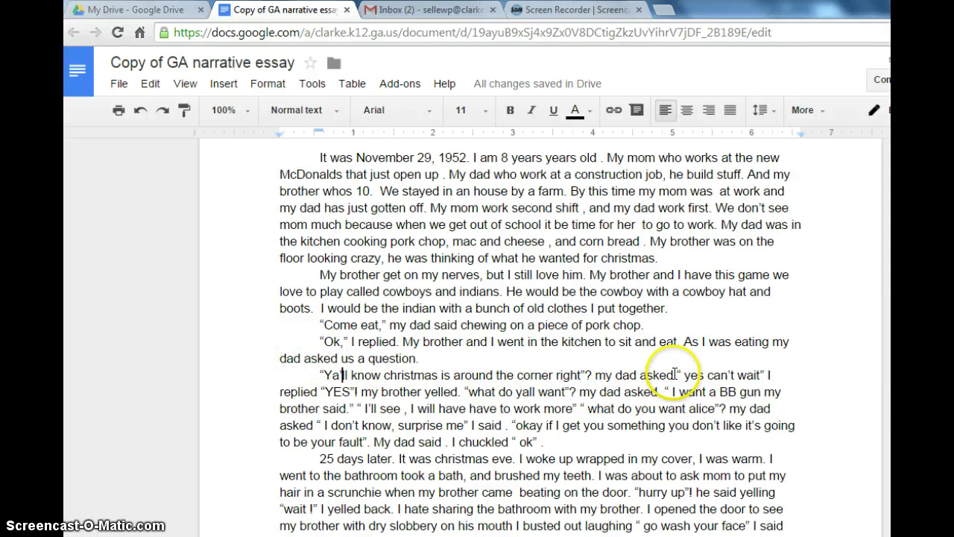
- Delete "my dad asked" after the christmas question and start a new indented paragraph for the reply "yes can't wait"
drag(675, 374, 601, 377)
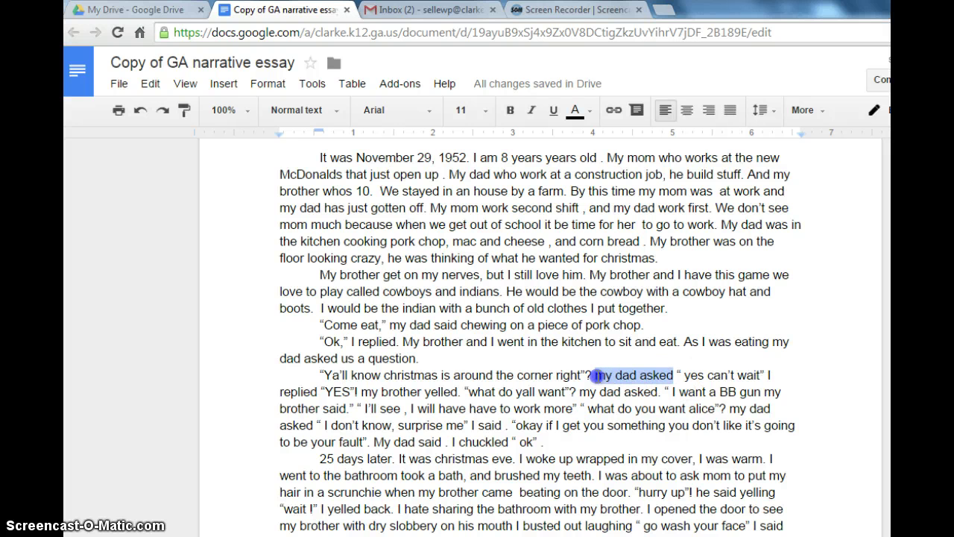
key(BackSpace)
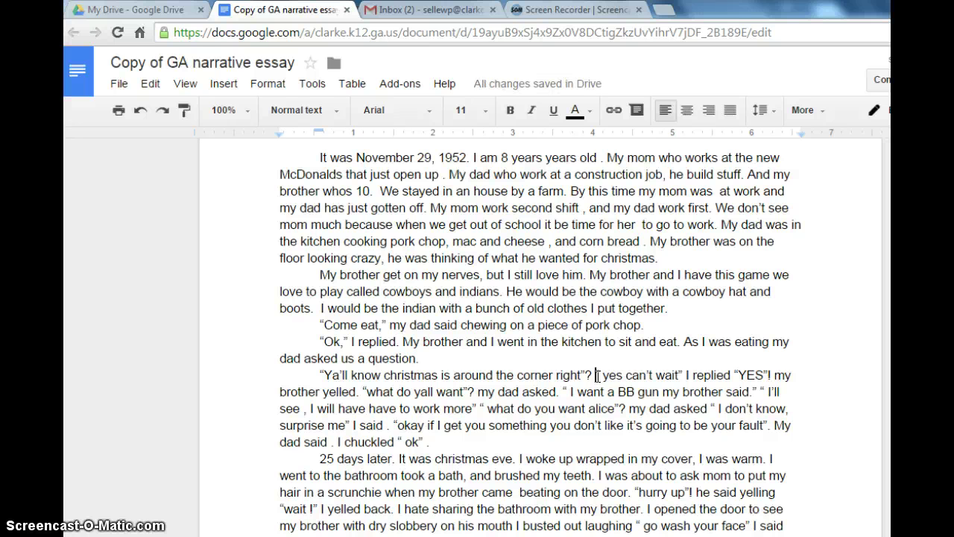
key(Return)
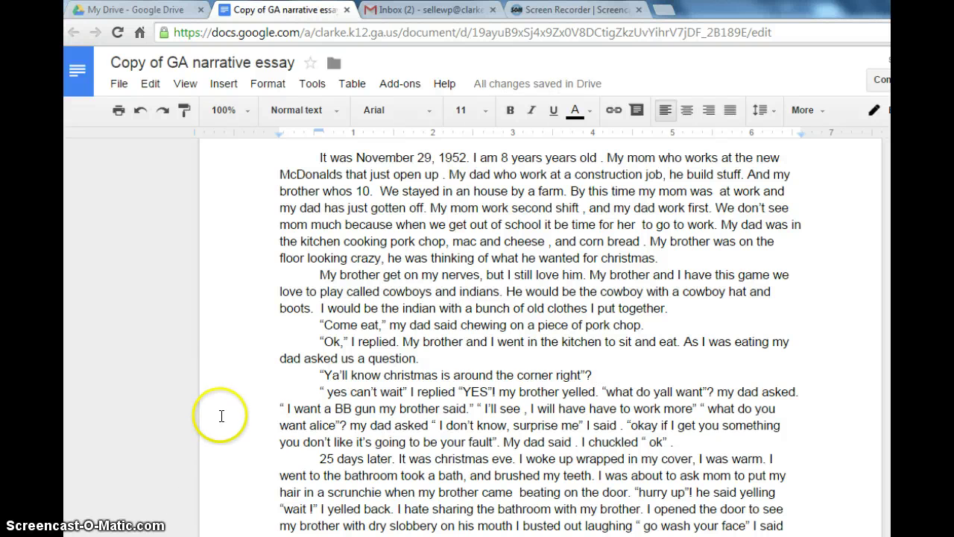
- Correct the reply's opening to "Yes, I can't wait", without a space after the opening quotation mark
click(333, 392)
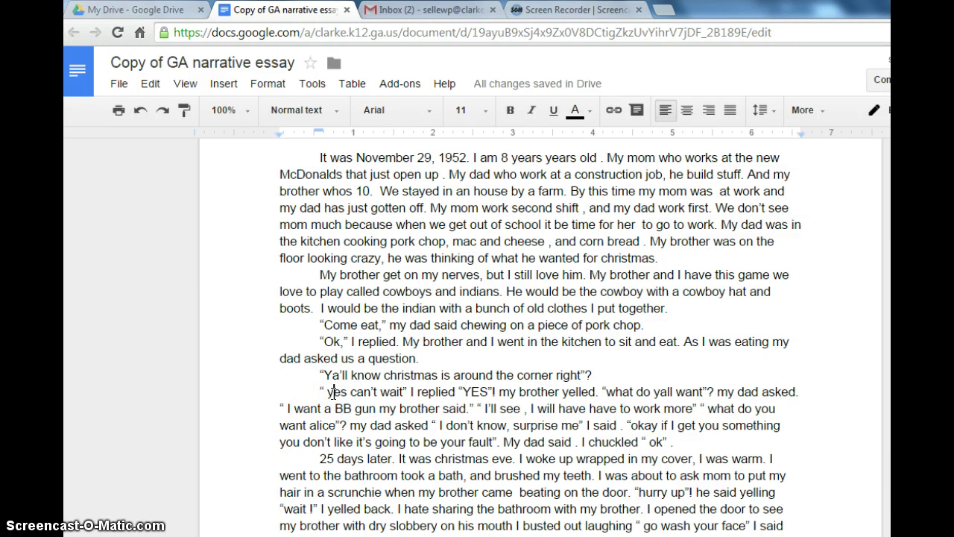
key(BackSpace)
key(BackSpace)
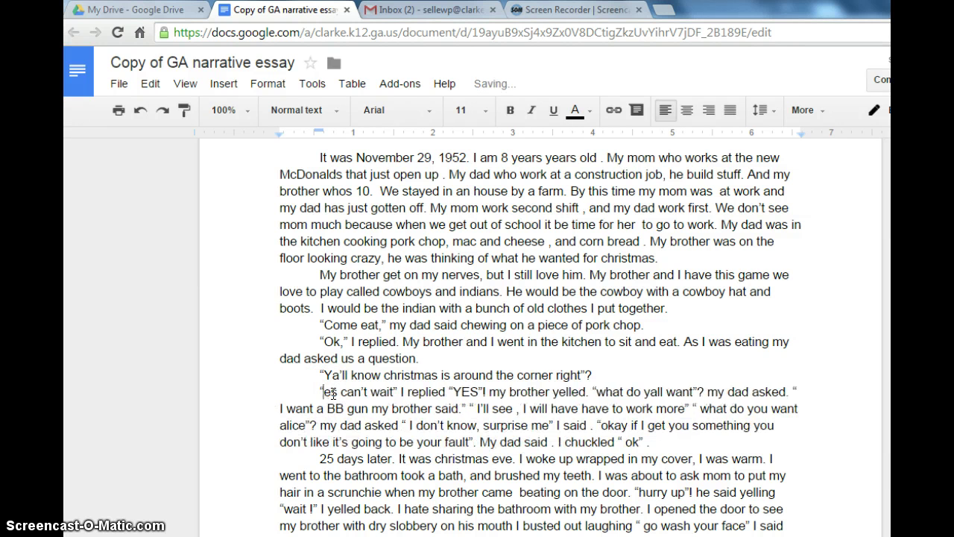
text(Y)
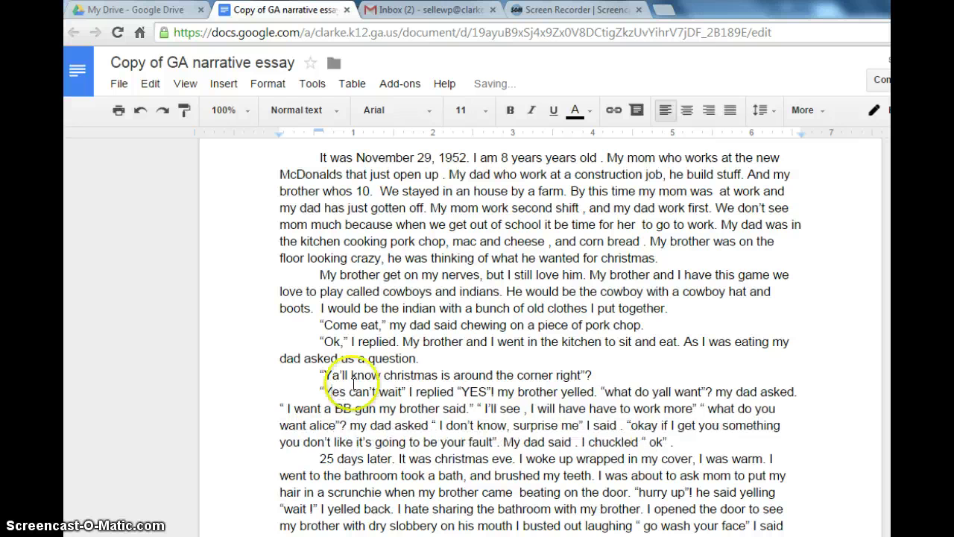
click(342, 391)
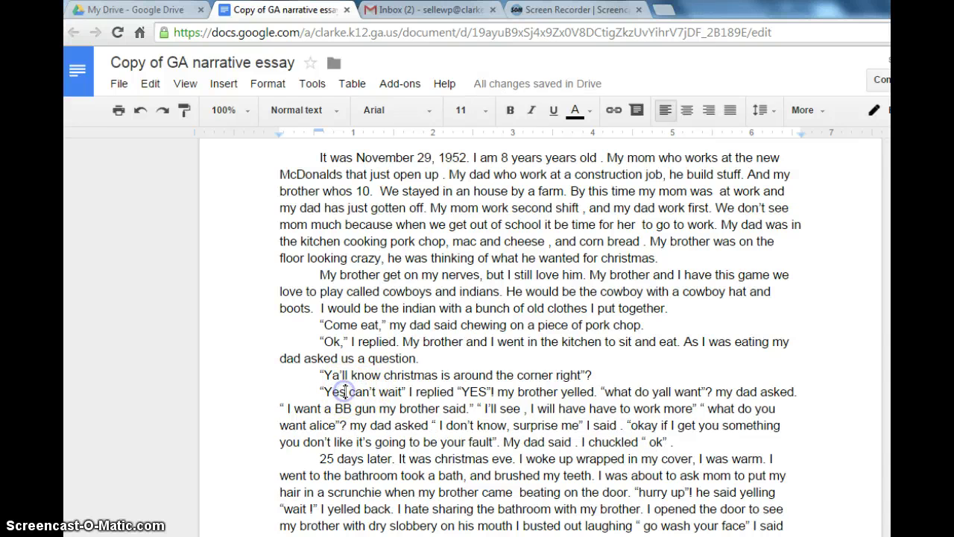
text(,)
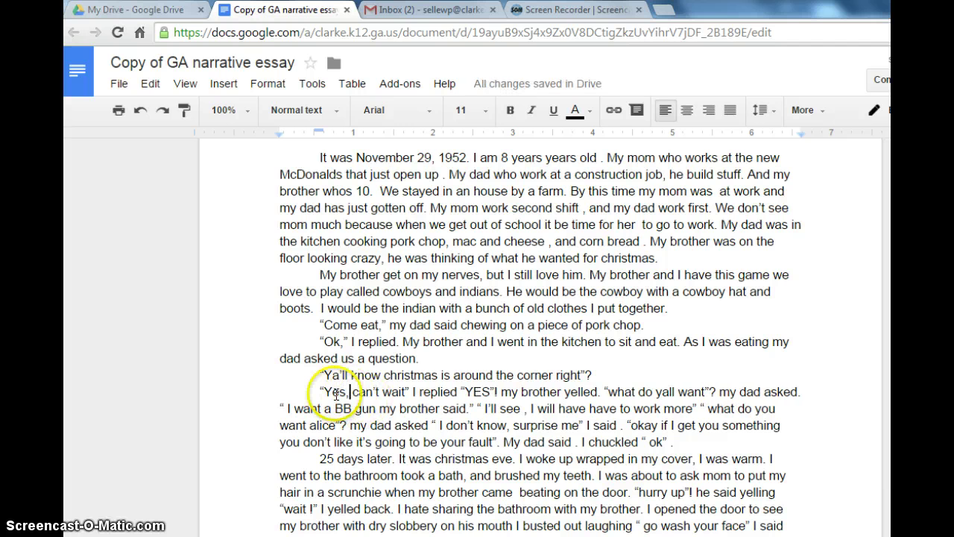
click(352, 390)
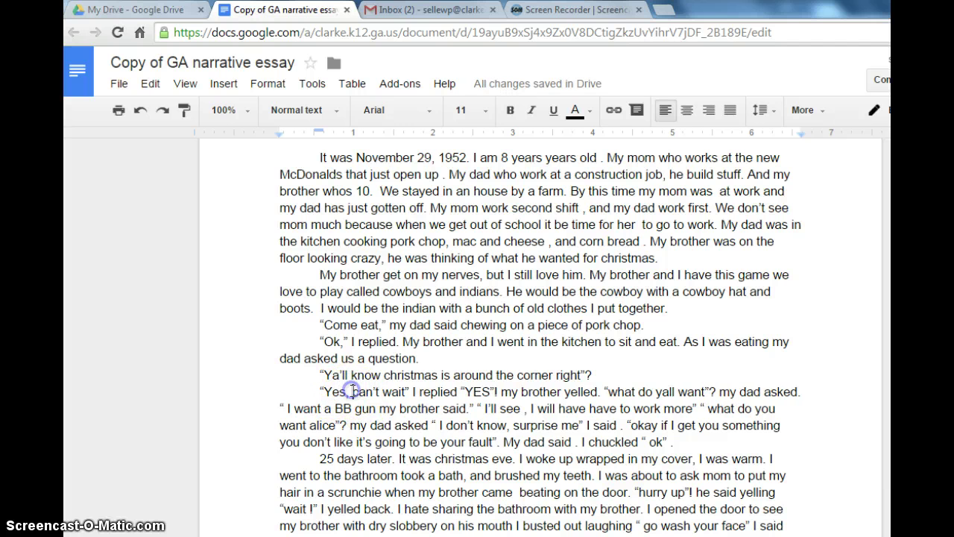
text(I)
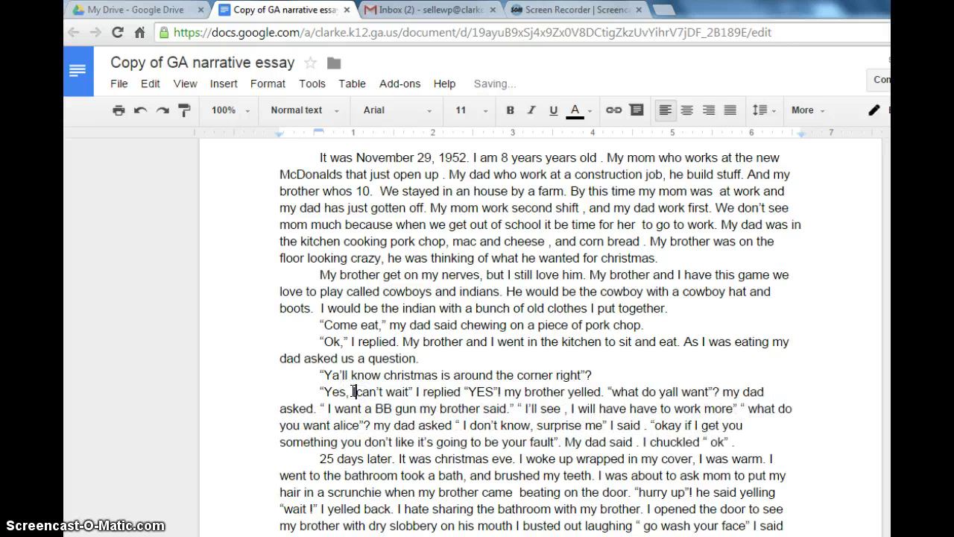
- Add a comma inside the closing quotation mark after "wait" and a period after "I replied"
click(411, 391)
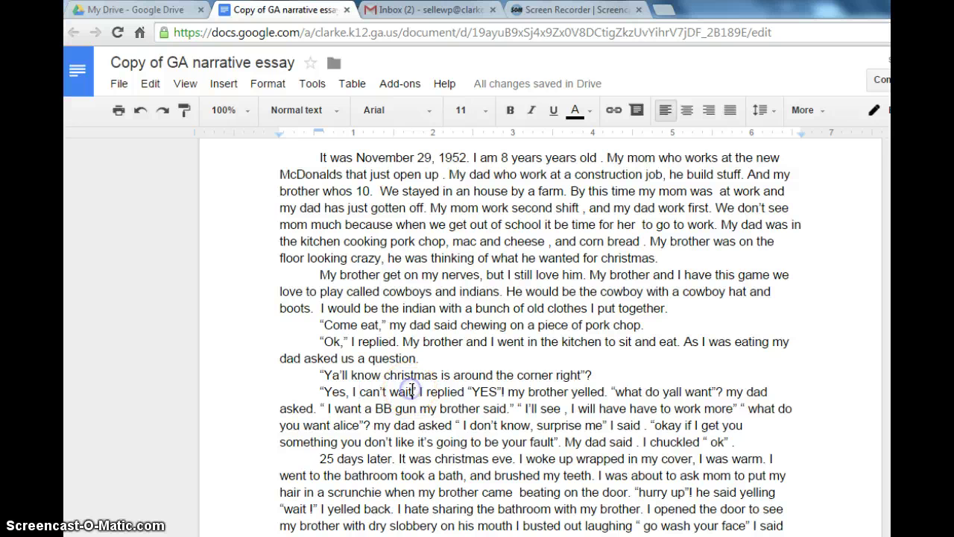
text(,”)
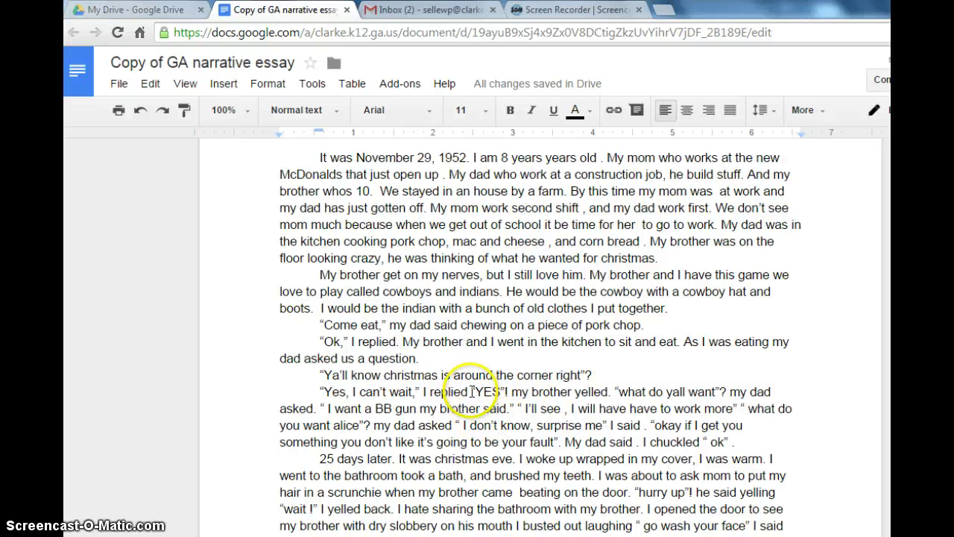
click(468, 391)
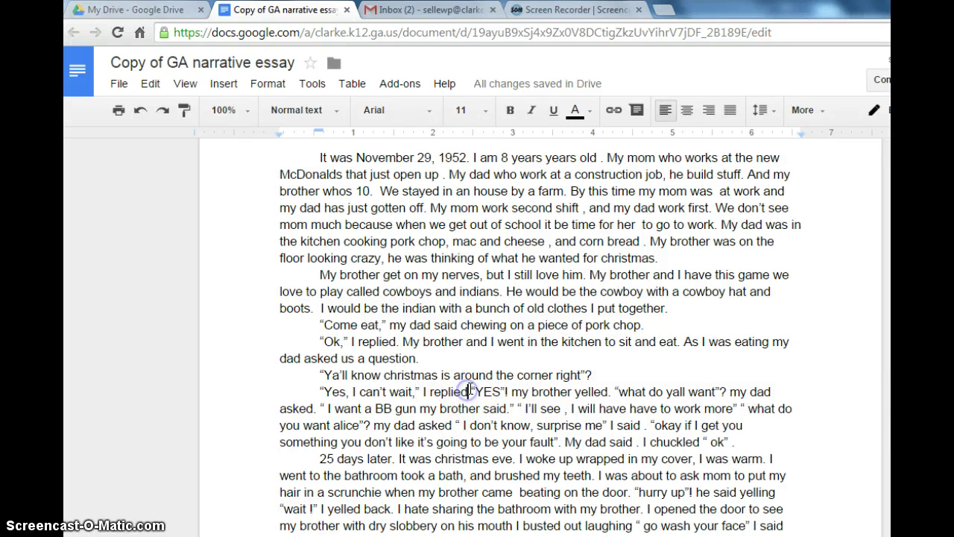
text(.)
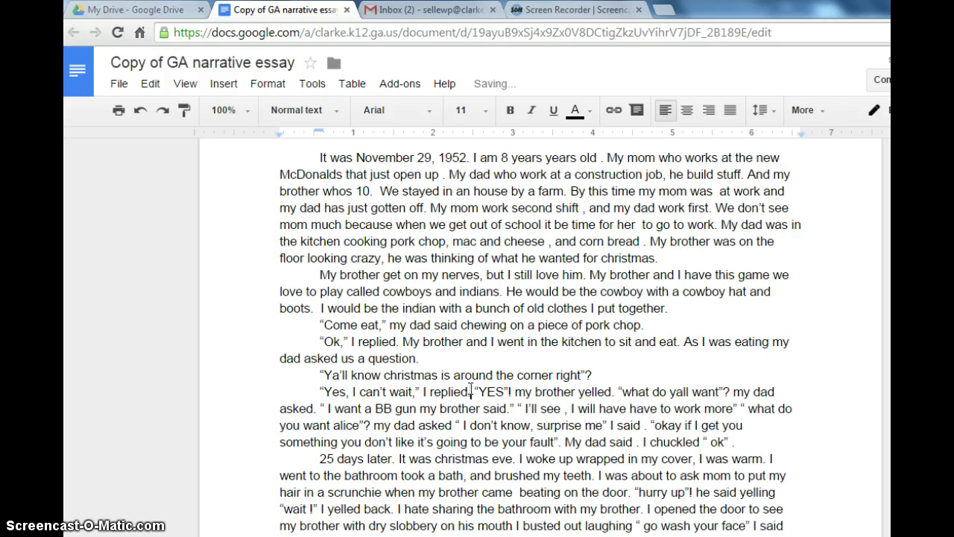
- Start a new indented paragraph for the brother's "YES" and move its exclamation mark inside the closing quotation mark
click(474, 390)
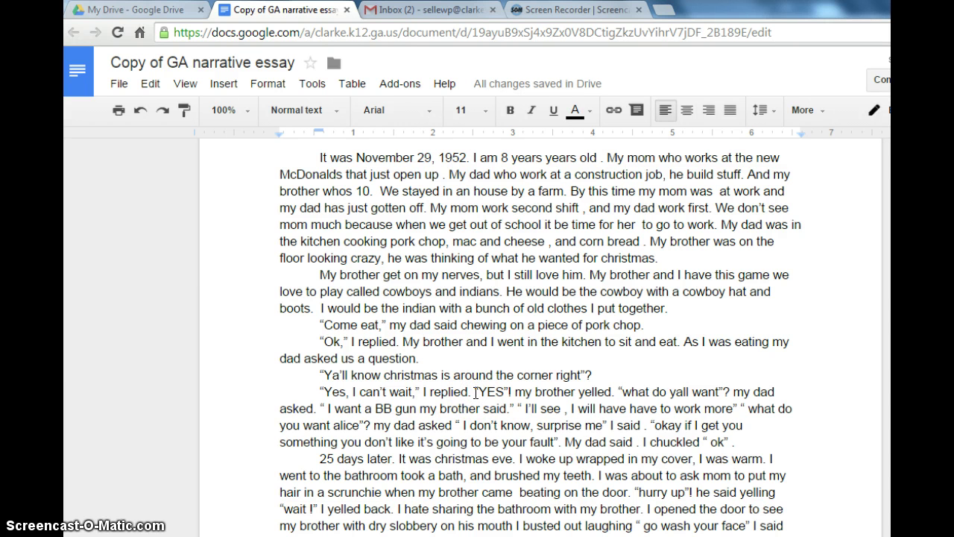
key(Return)
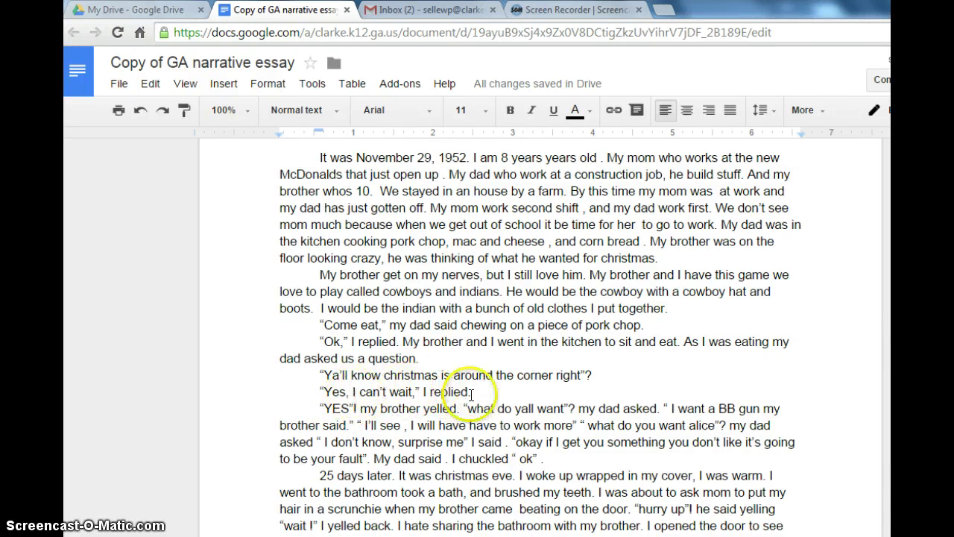
click(349, 405)
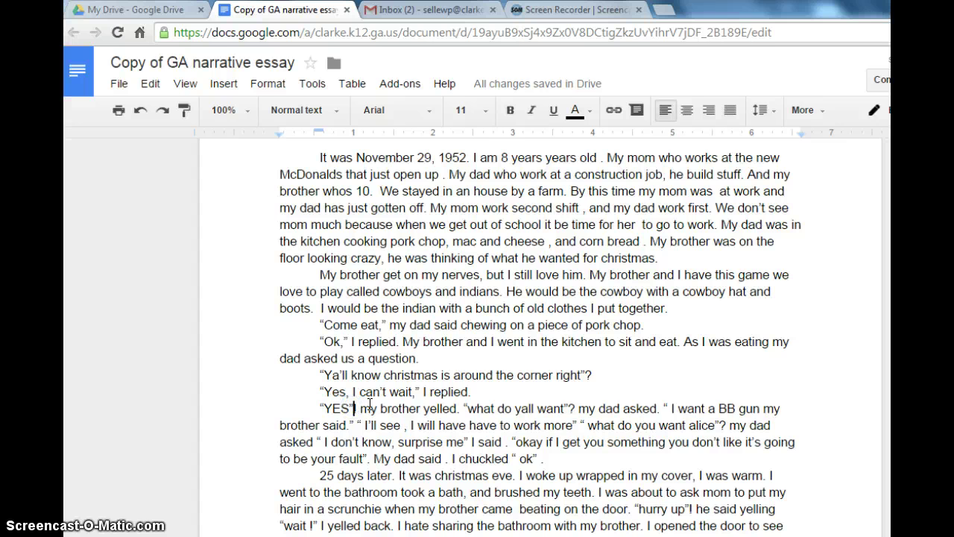
key(BackSpace)
key(BackSpace)
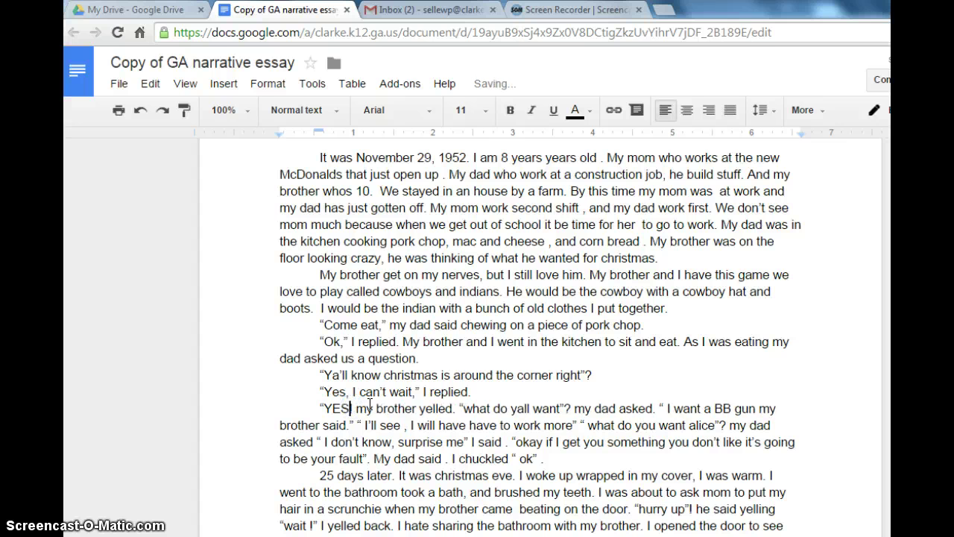
text(!)
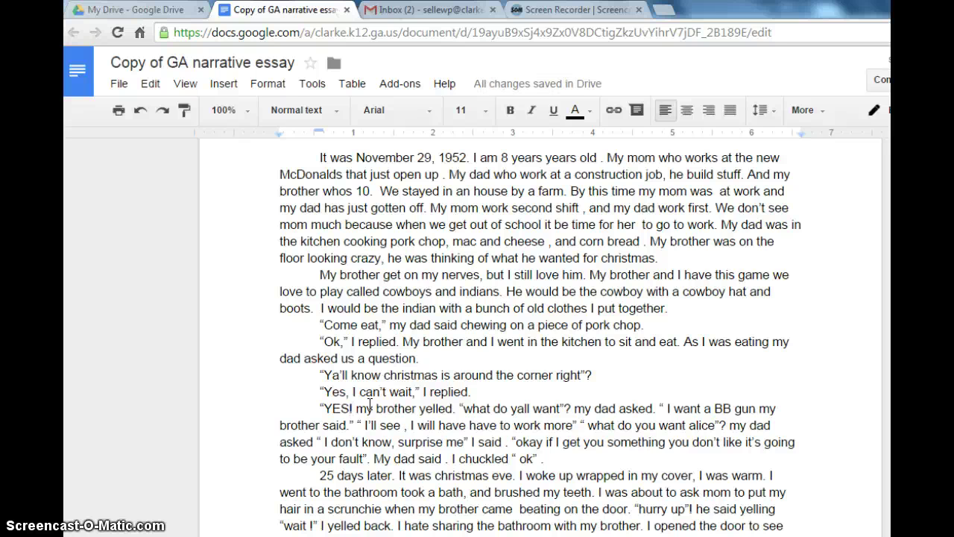
text(")
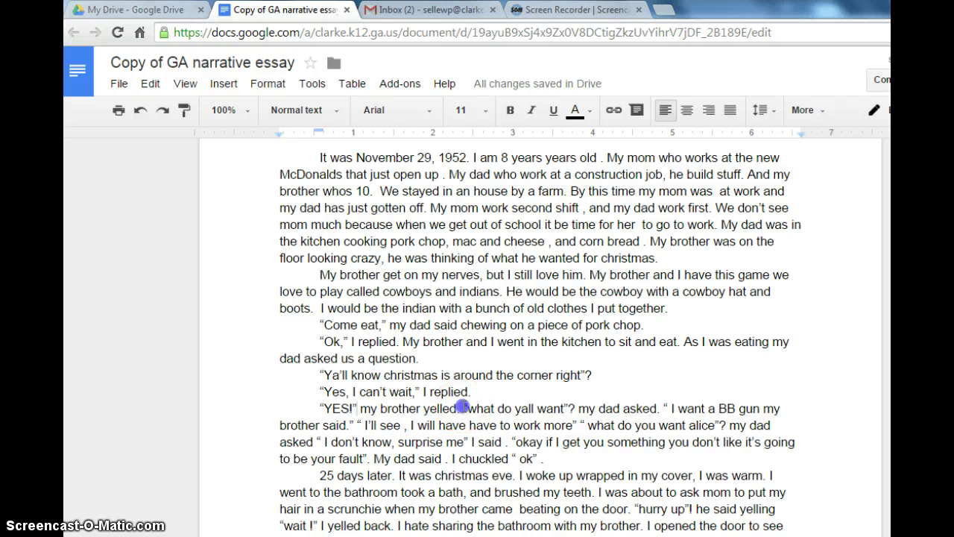
- Start a new indented paragraph for the dad's question "what do yall want" and capitalize "What"
key(Return)
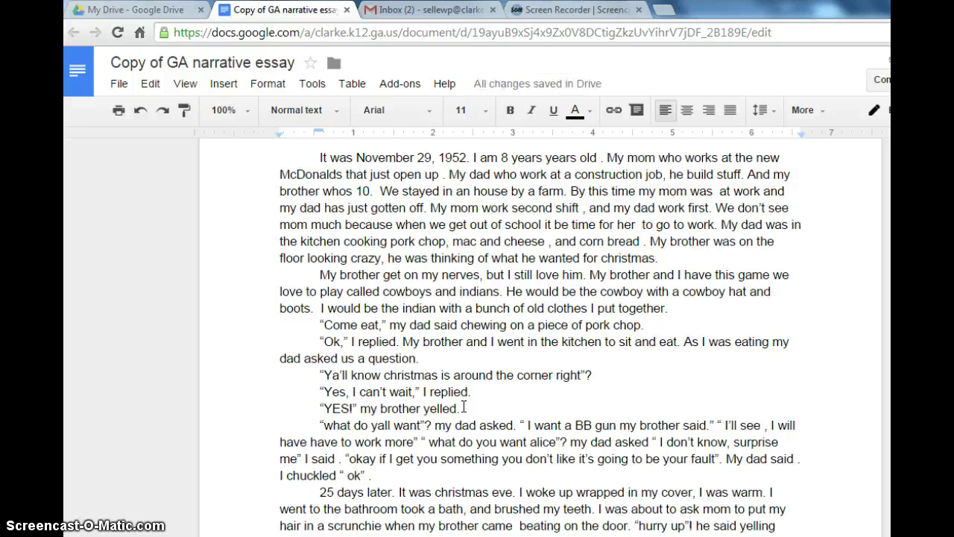
key(Right)
key(Right)
key(BackSpace)
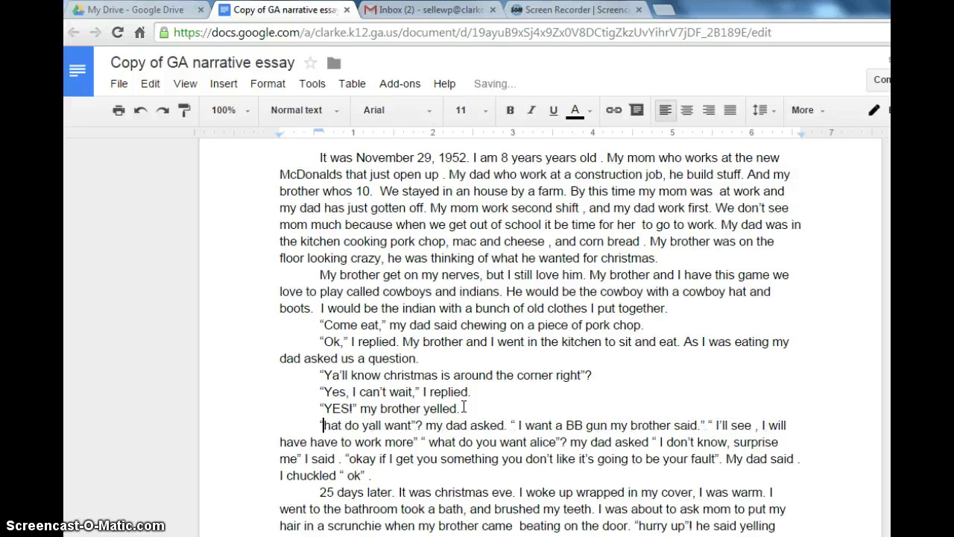
text(W)
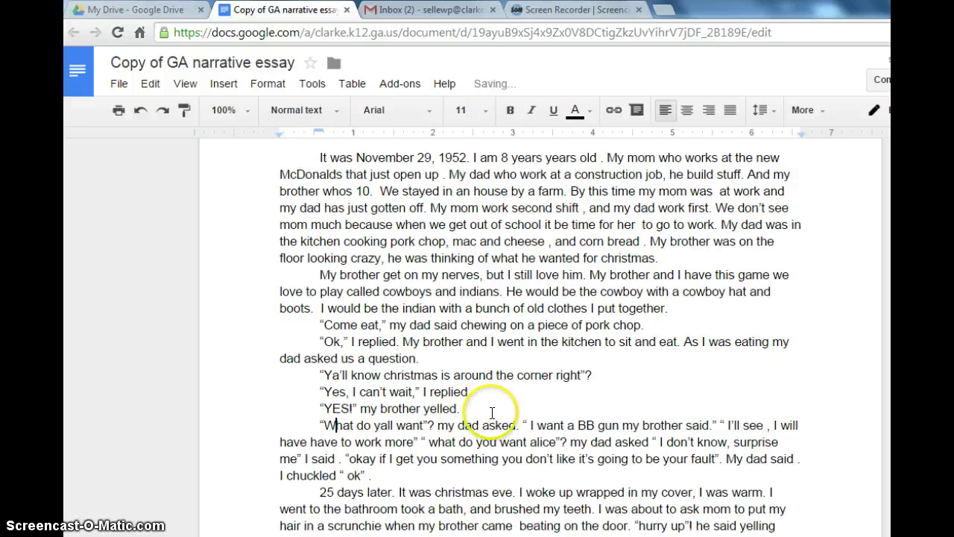
- Move the question mark inside the closing quotation mark after "What do yall want"
click(429, 426)
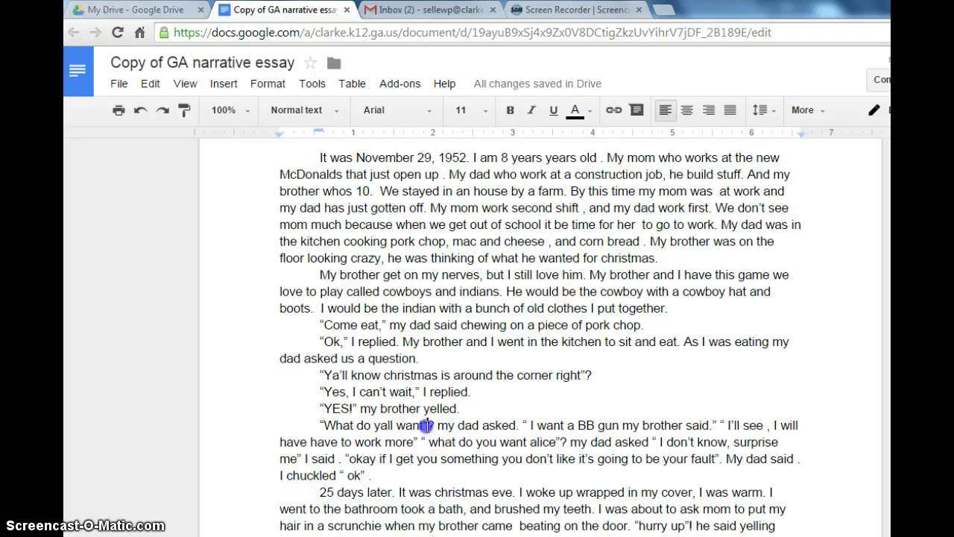
key(BackSpace)
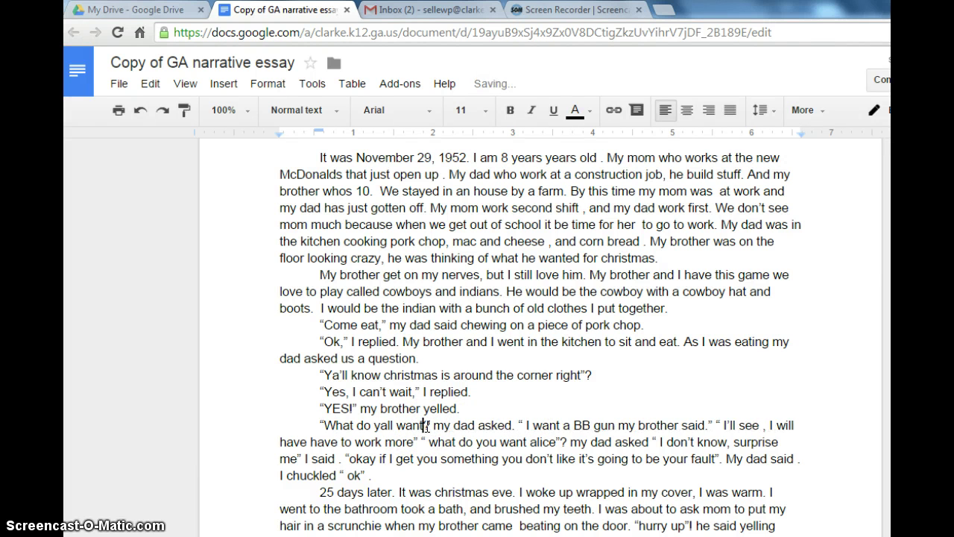
text("")
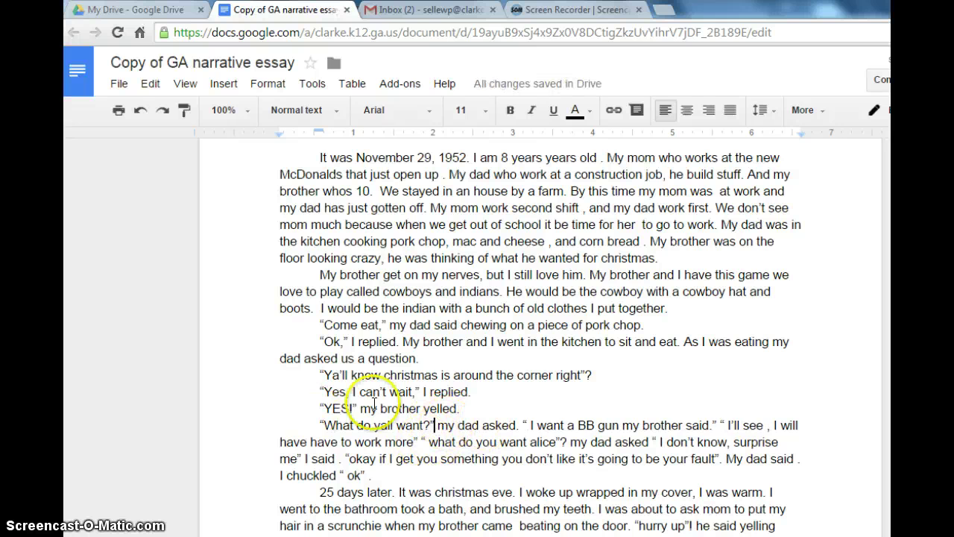
- Remove the space after the opening quotation mark before "I want a BB gun" and start a new indented paragraph there
click(530, 425)
key(BackSpace)
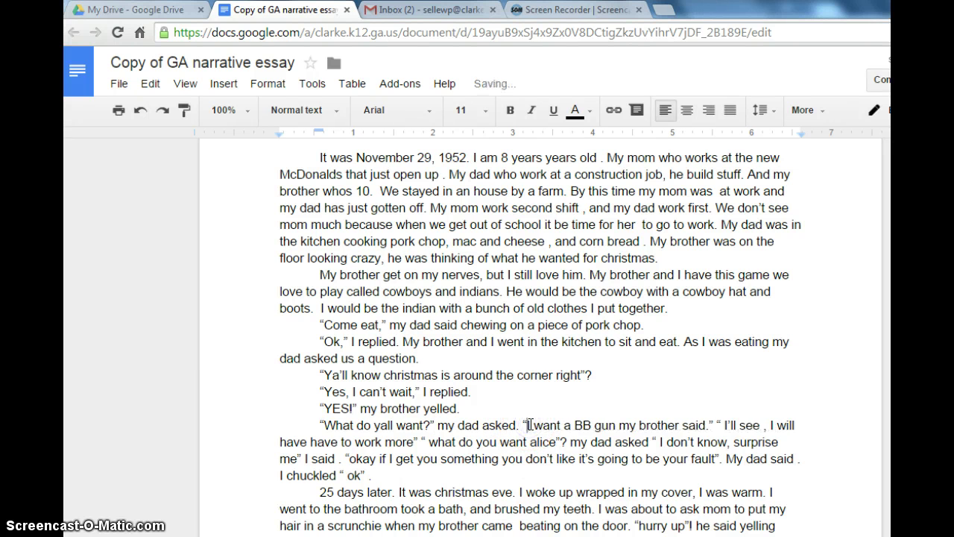
key(Left)
key(Return)
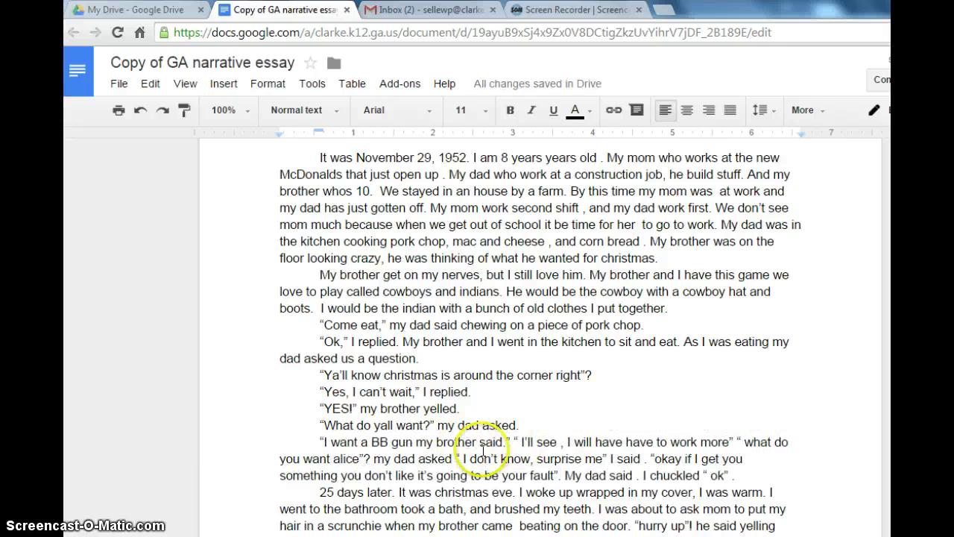
- Insert a comma and a closing quotation mark after "I want a BB gun" in the brother's line
click(413, 442)
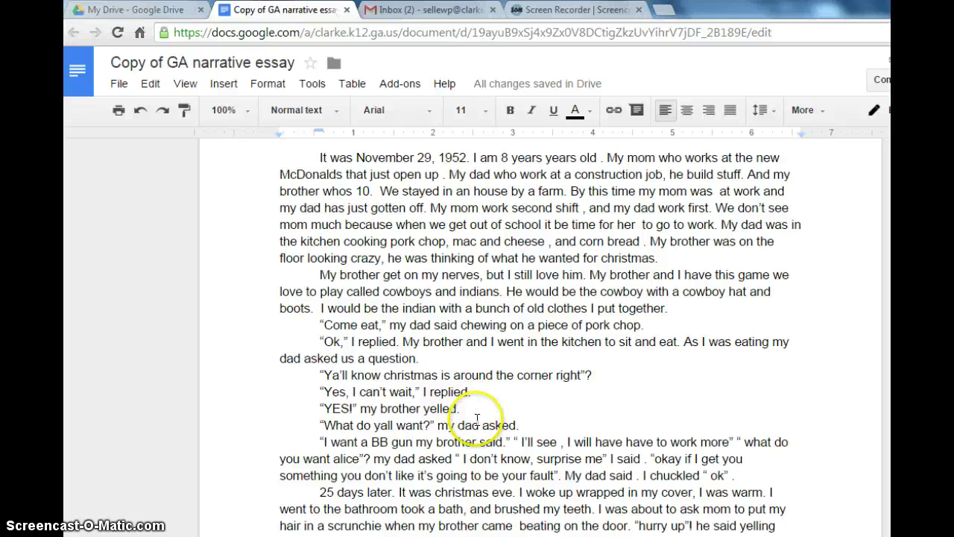
click(506, 441)
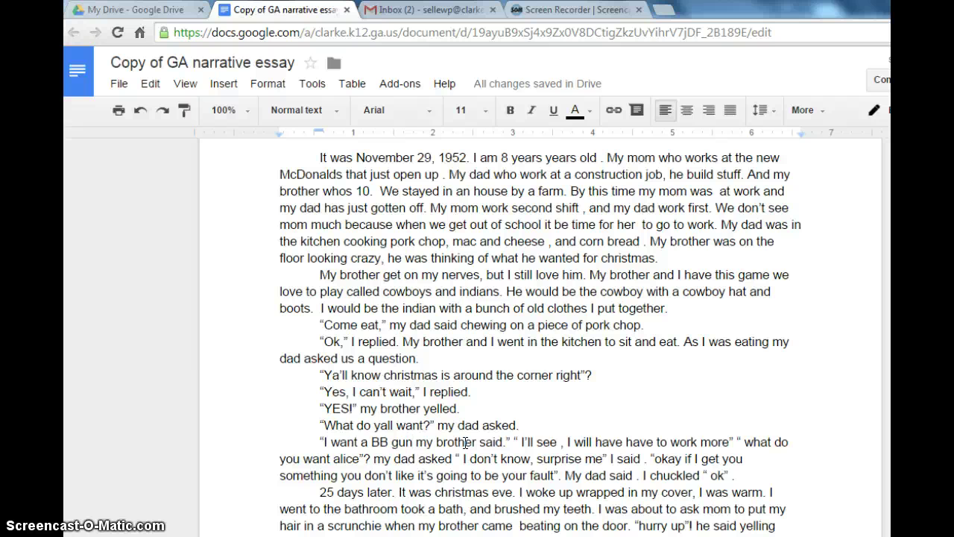
text(,)
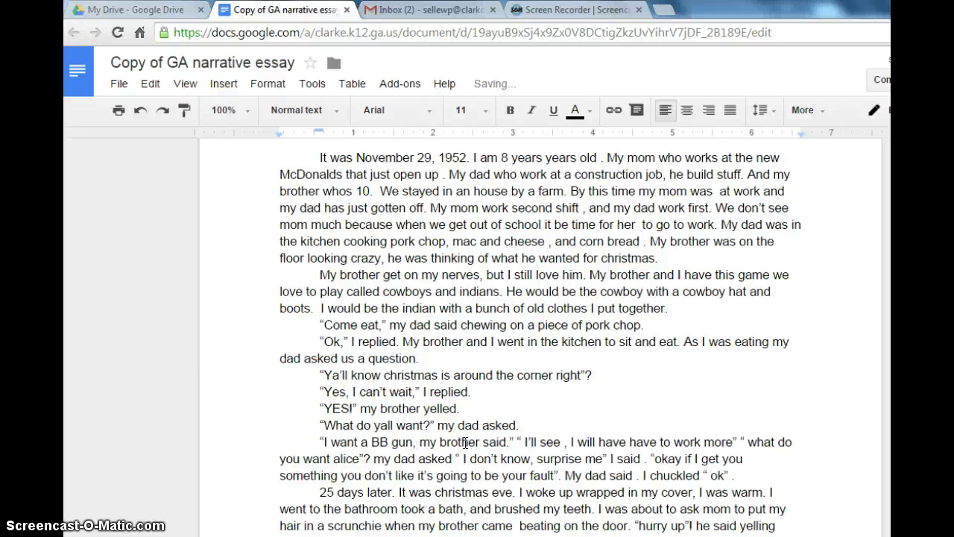
text(")
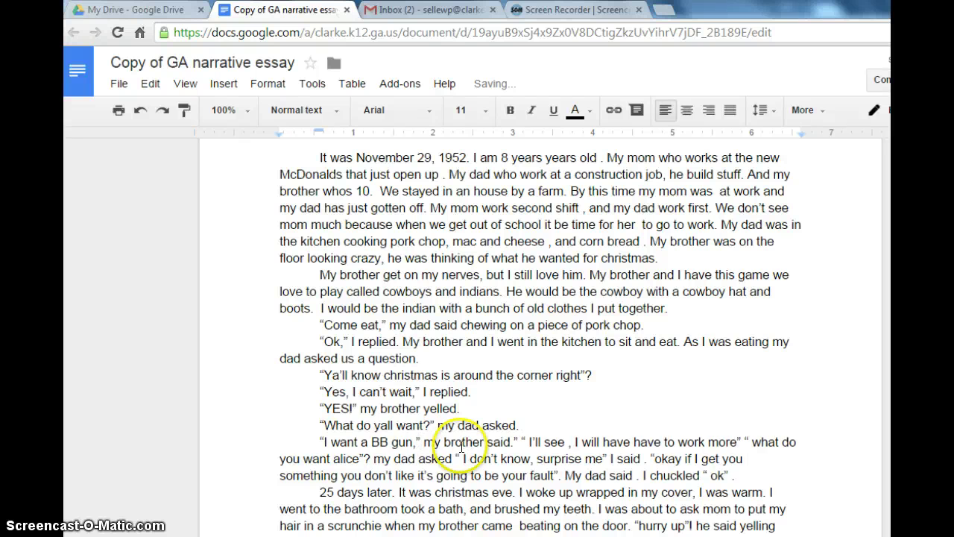
- Remove the stray closing quotation mark after "my brother said" so the sentence ends with just a period
click(518, 442)
key(BackSpace)
key(BackSpace)
key(BackSpace)
key(BackSpace)
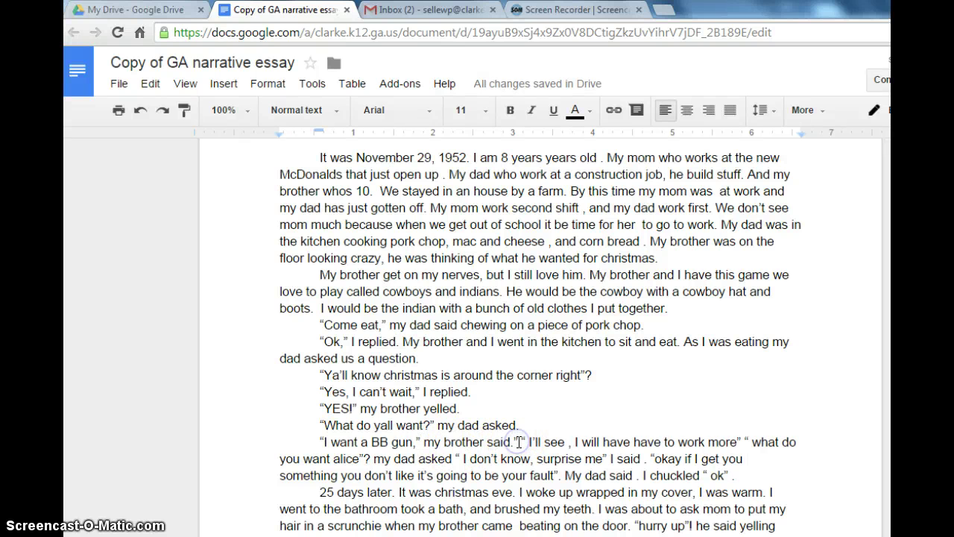
key(BackSpace)
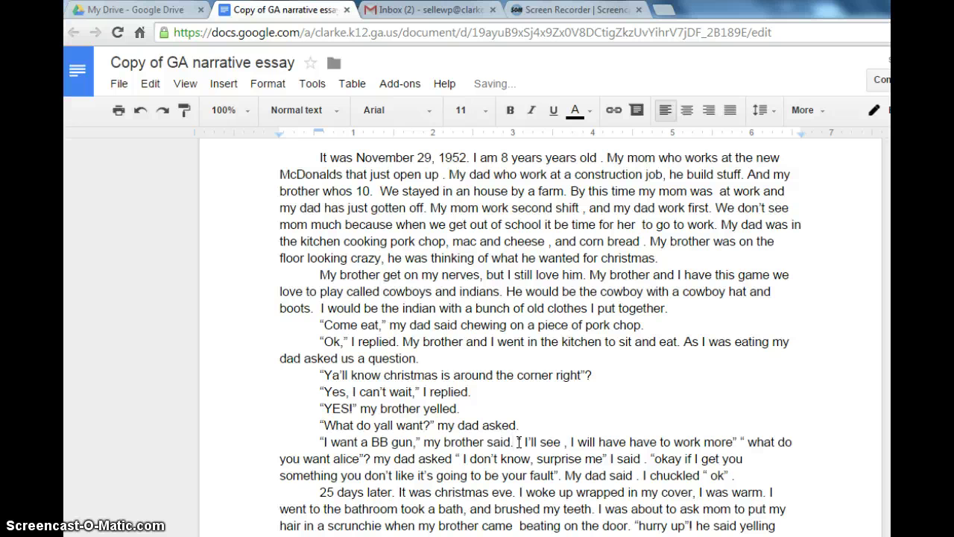
text(.)
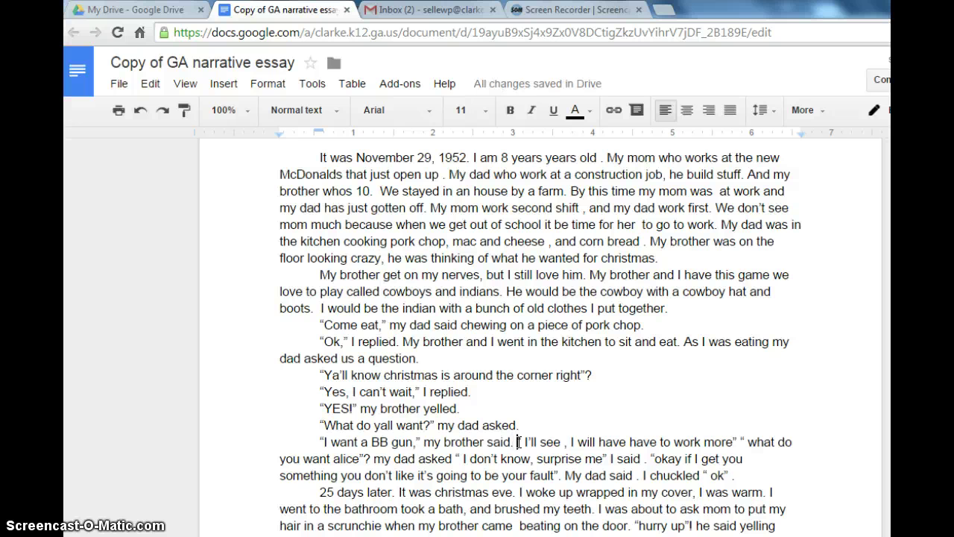
- Start a new indented paragraph at "I'll see" and remove the space after its opening quotation mark
key(Return)
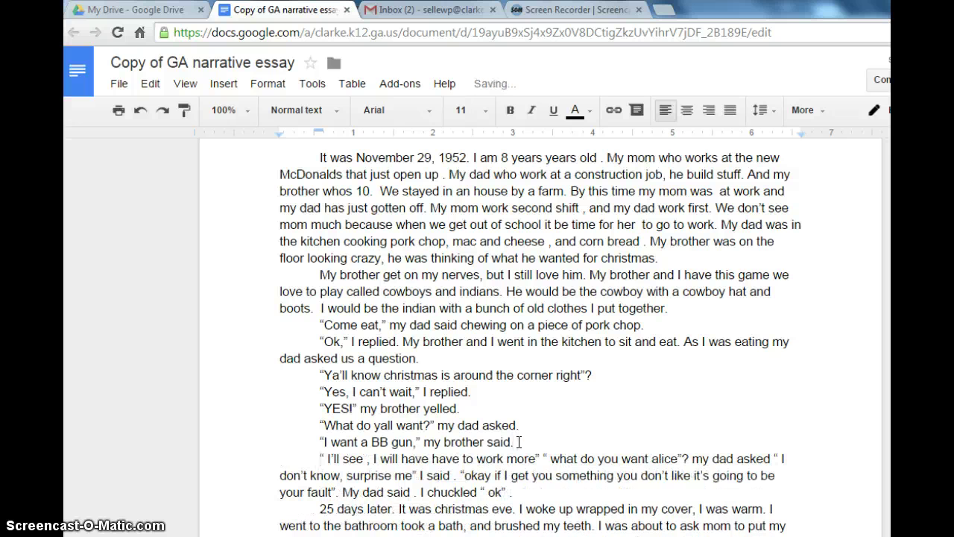
key(Right)
key(BackSpace)
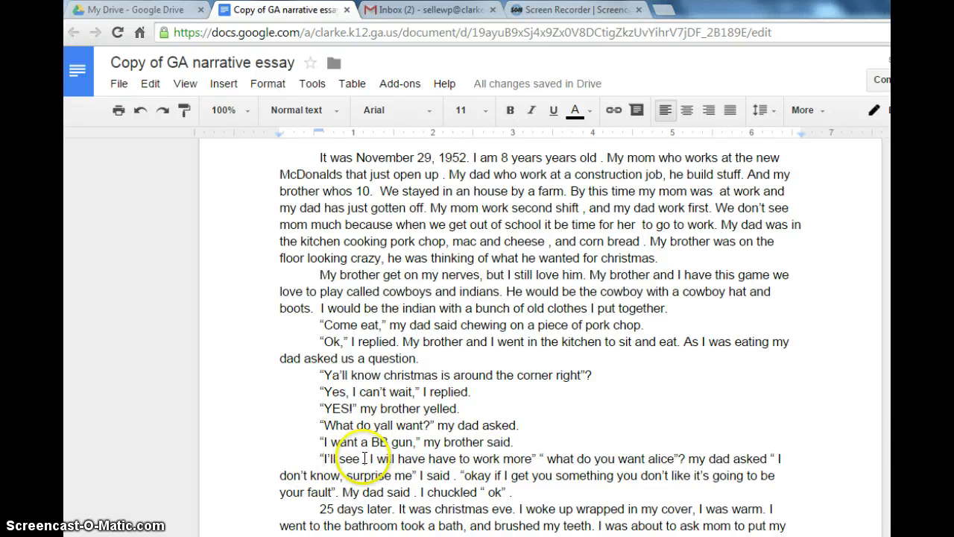
- Replace the comma after "I'll see" with a period and add a period after "I will have have to work more"
double_click(364, 458)
key(BackSpace)
key(Delete)
key(Delete)
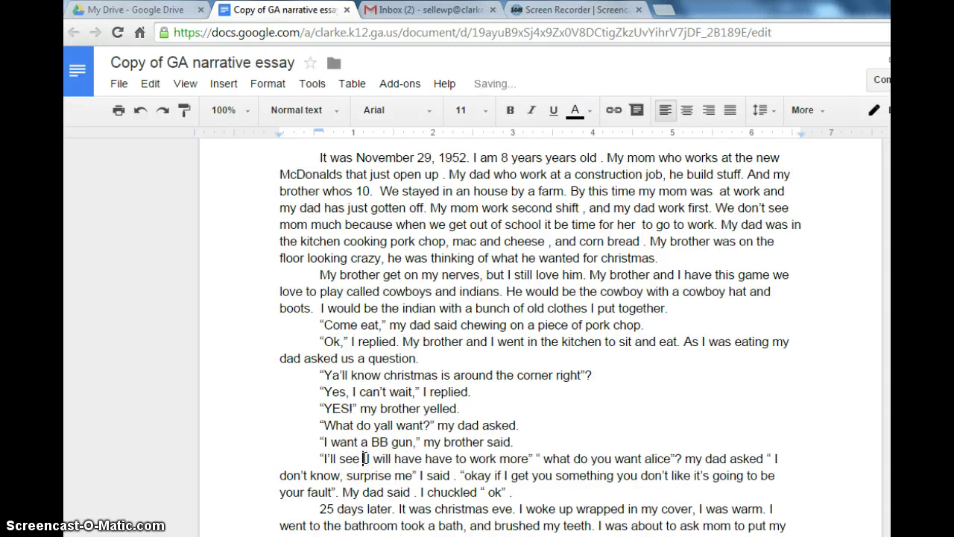
text(I)
click(531, 457)
text(.)
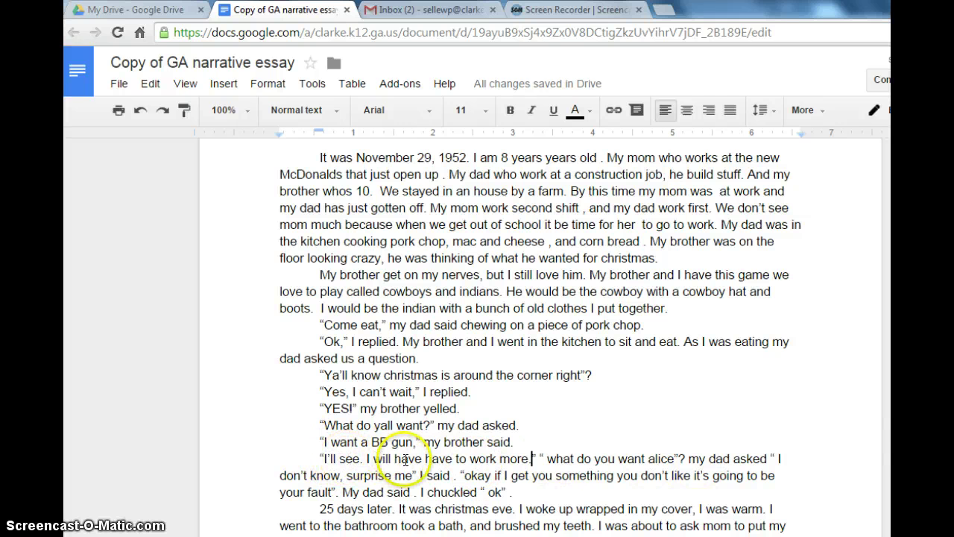
- Join the dad's two quotes by removing the quotation marks between "work more" and "what do you want alice", keeping a period there
click(548, 457)
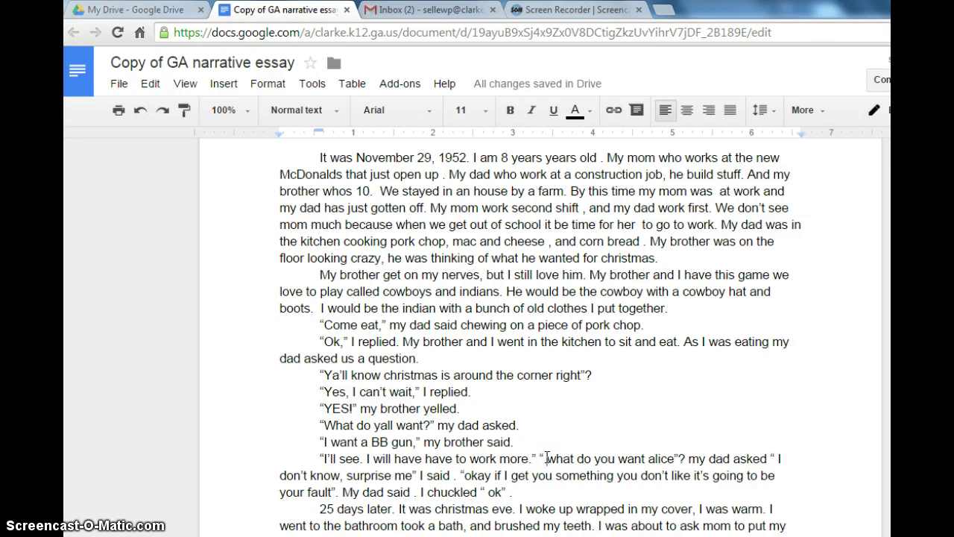
key(BackSpace)
key(BackSpace)
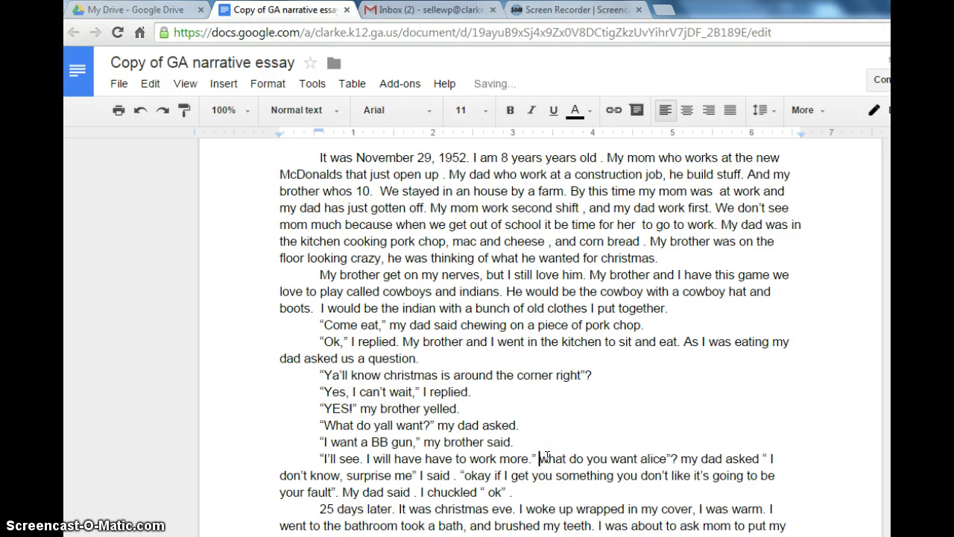
key(BackSpace)
key(BackSpace)
key(BackSpace)
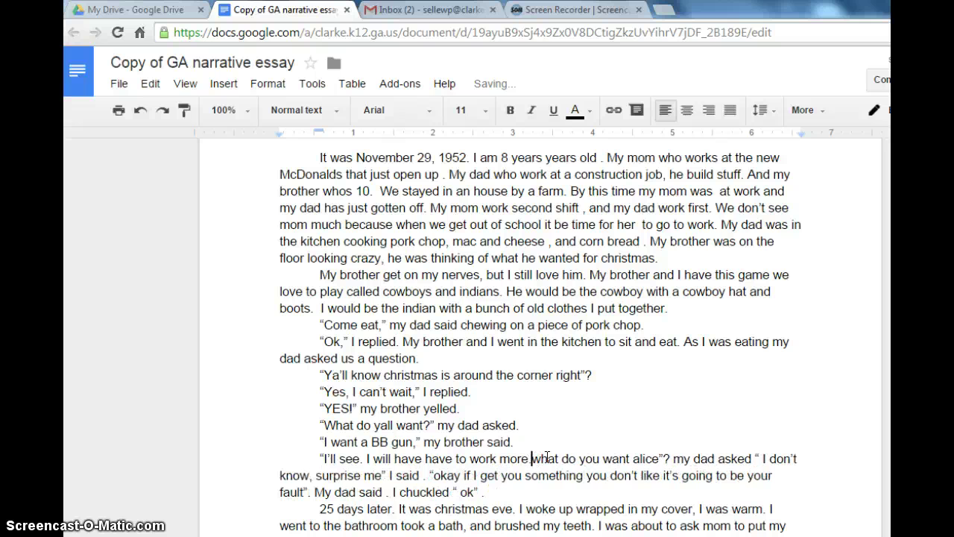
text(.)
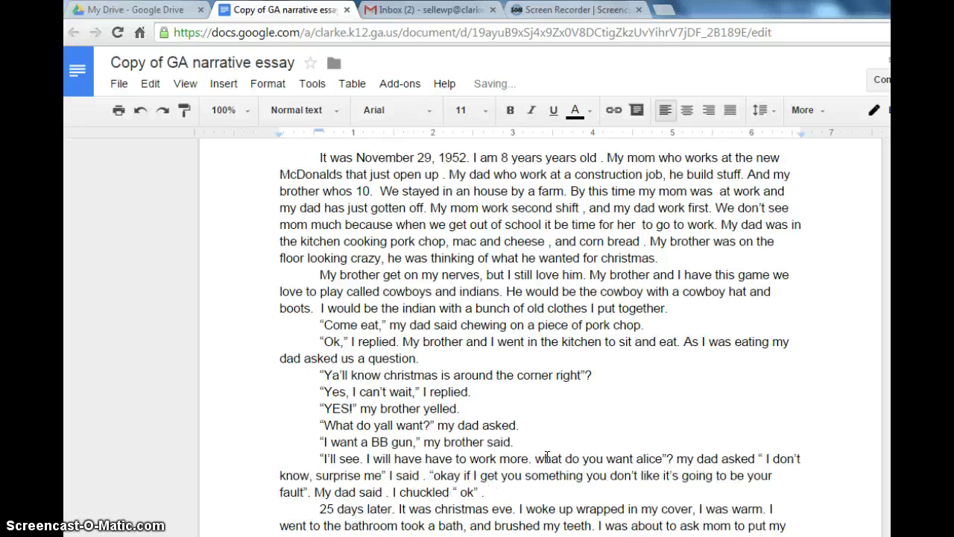
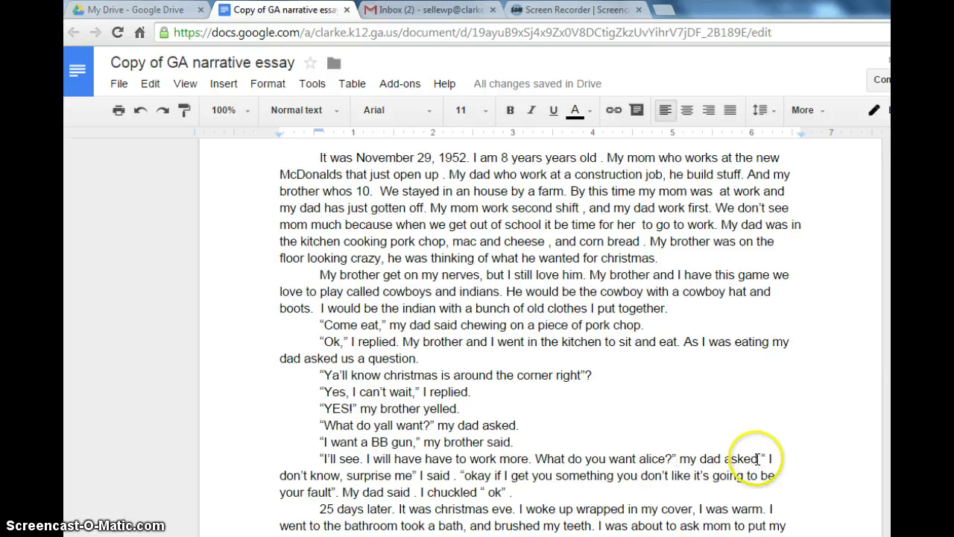
- End "my dad asked" with a period and start a new indented paragraph at "I don't know", without the space after its opening quotation mark
click(758, 458)
text(.)
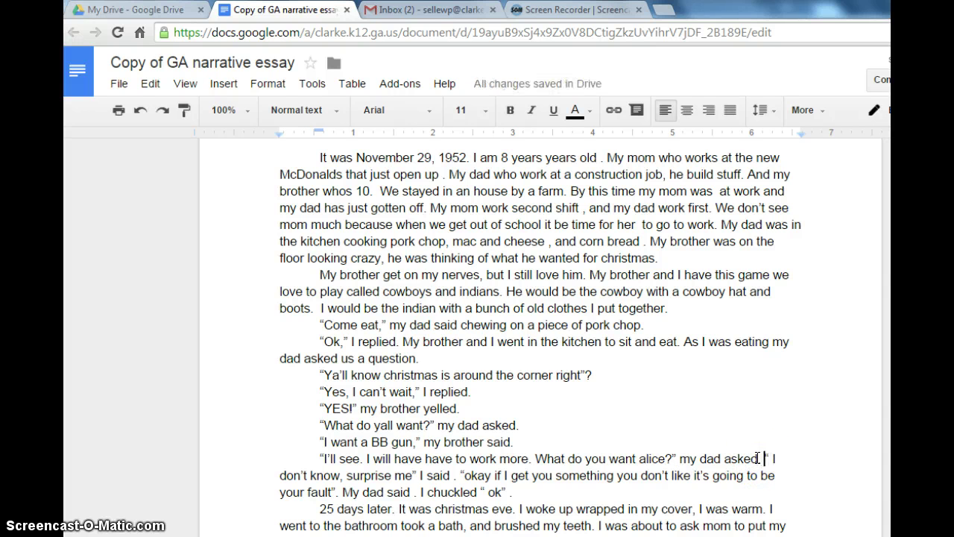
key(Return)
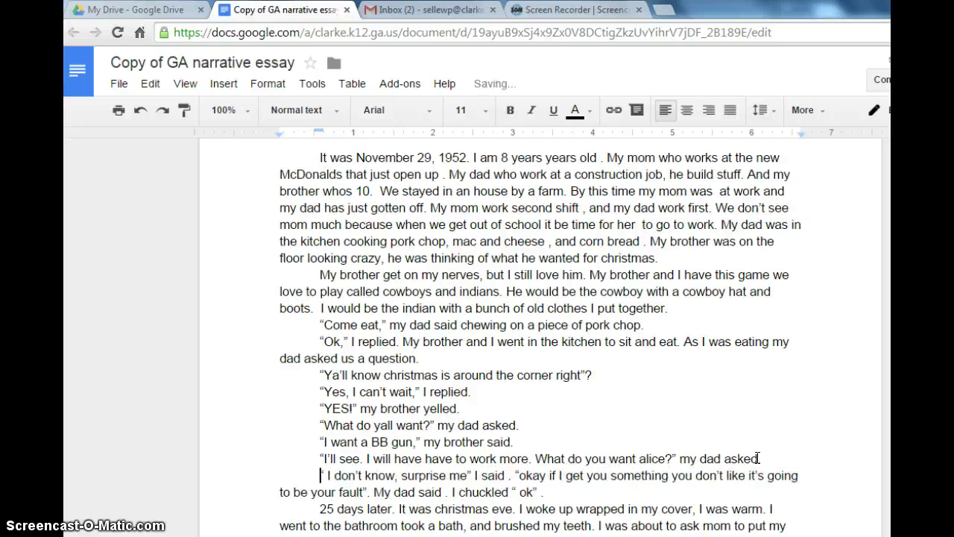
key(BackSpace)
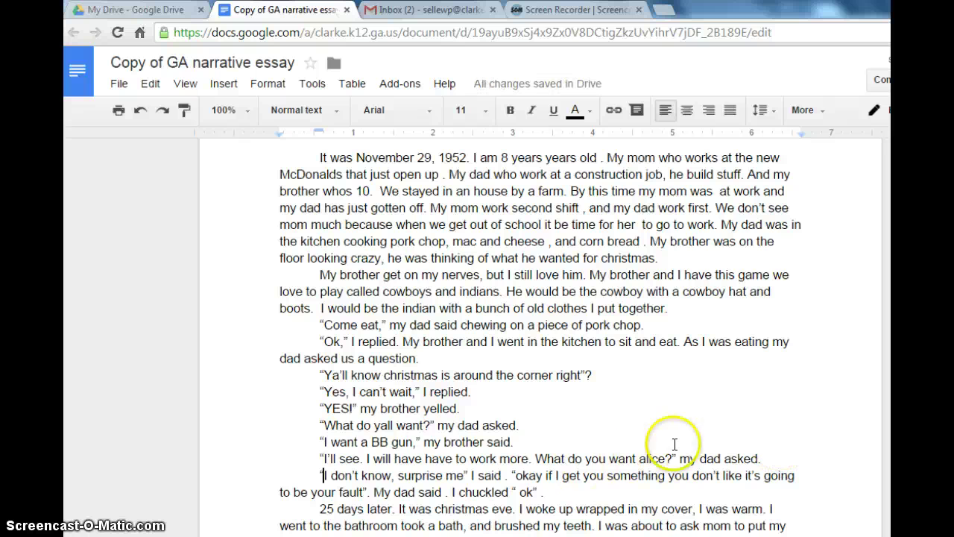
- Add a comma inside the closing quotation mark after "surprise me" and place the period directly after "I said"
click(464, 476)
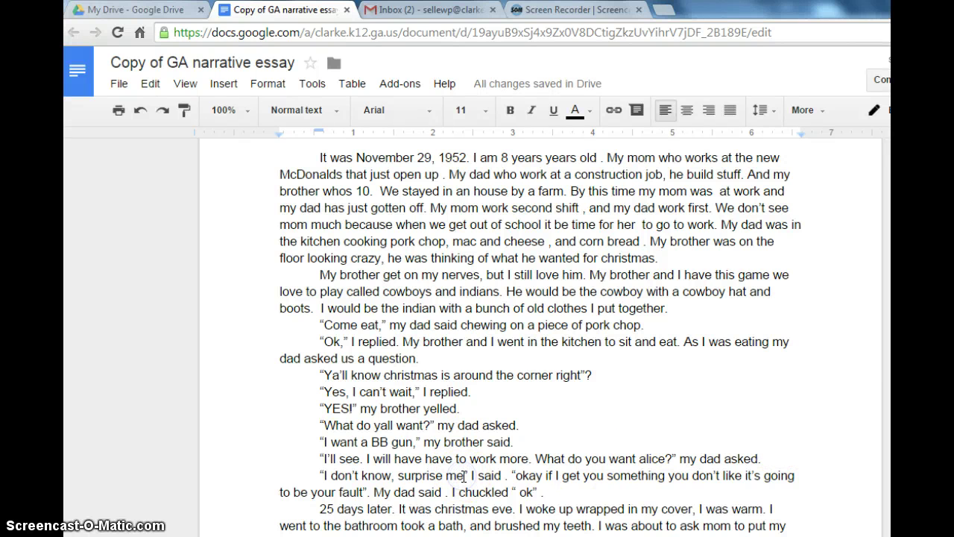
text(,)
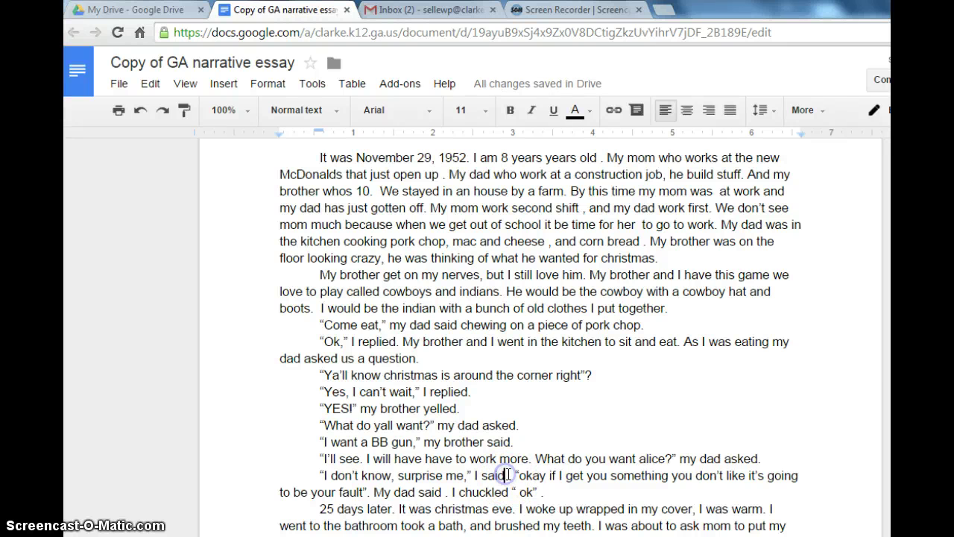
click(507, 475)
key(BackSpace)
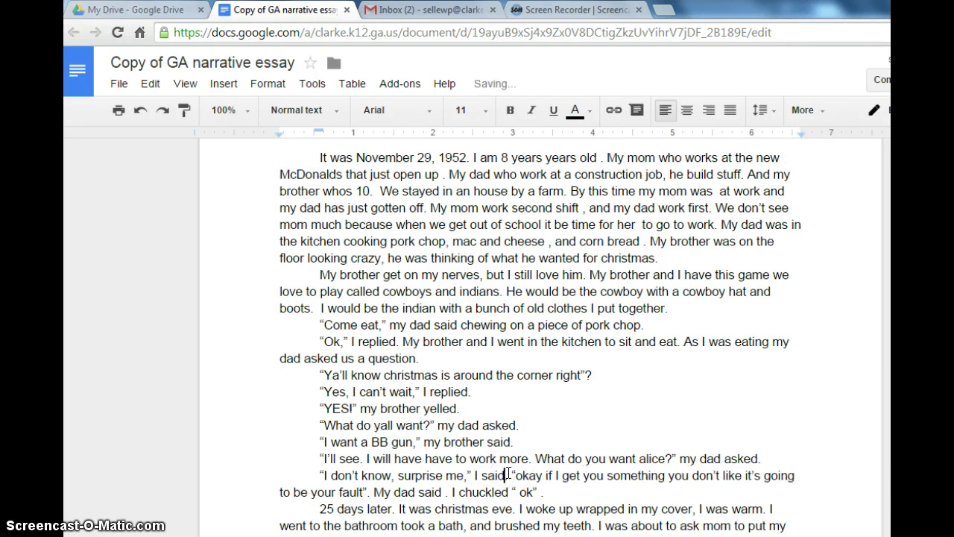
text(.)
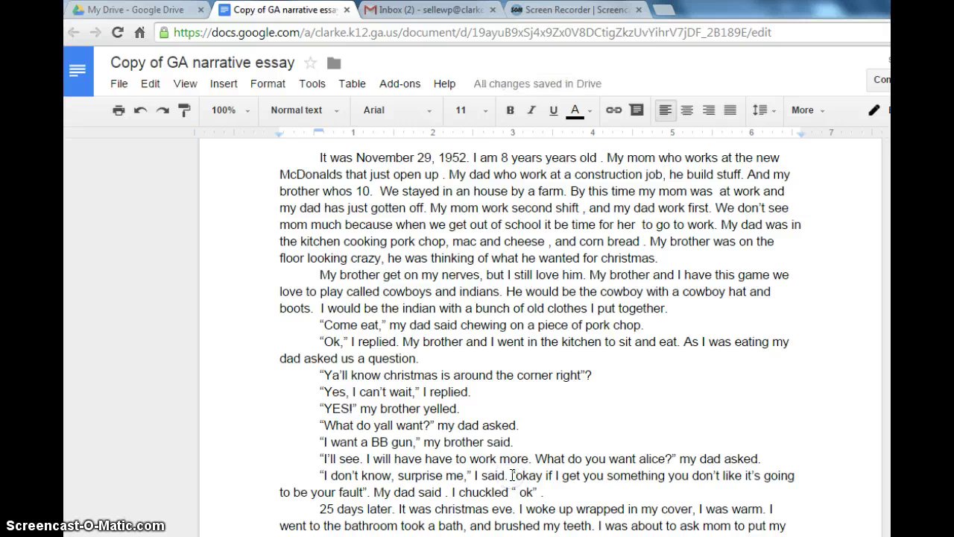
- Start a new indented paragraph for the dad's "okay if I get you something" and change its beginning to "Okay. If"
key(Return)
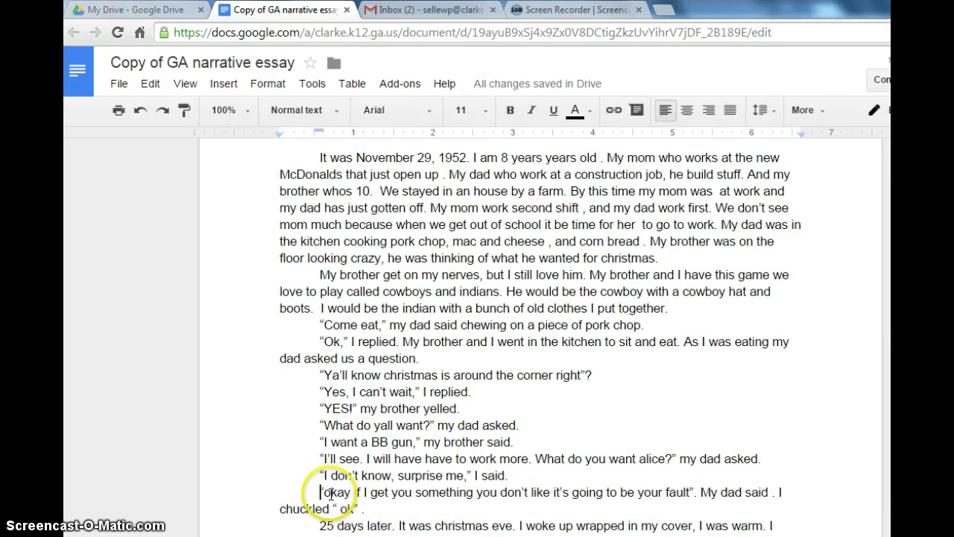
key(BackSpace)
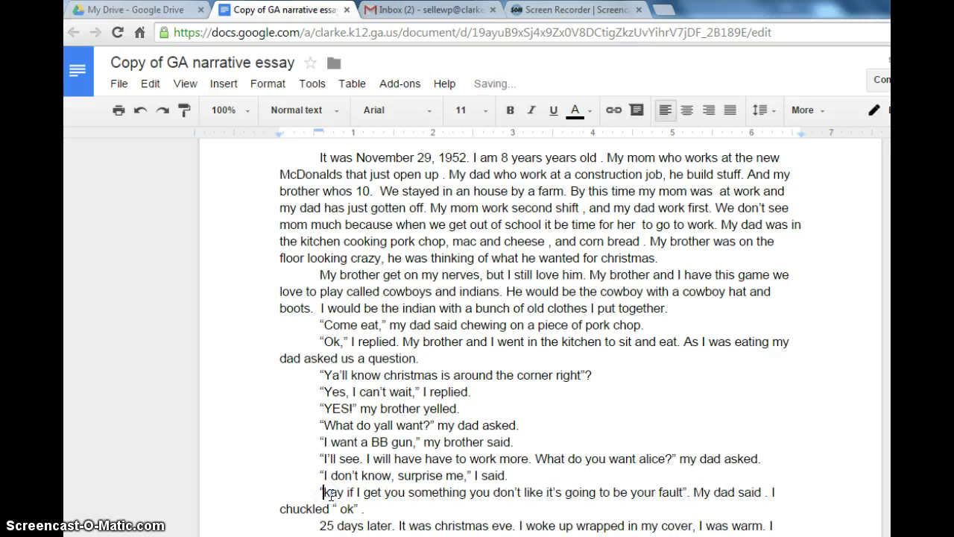
text(O)
click(352, 493)
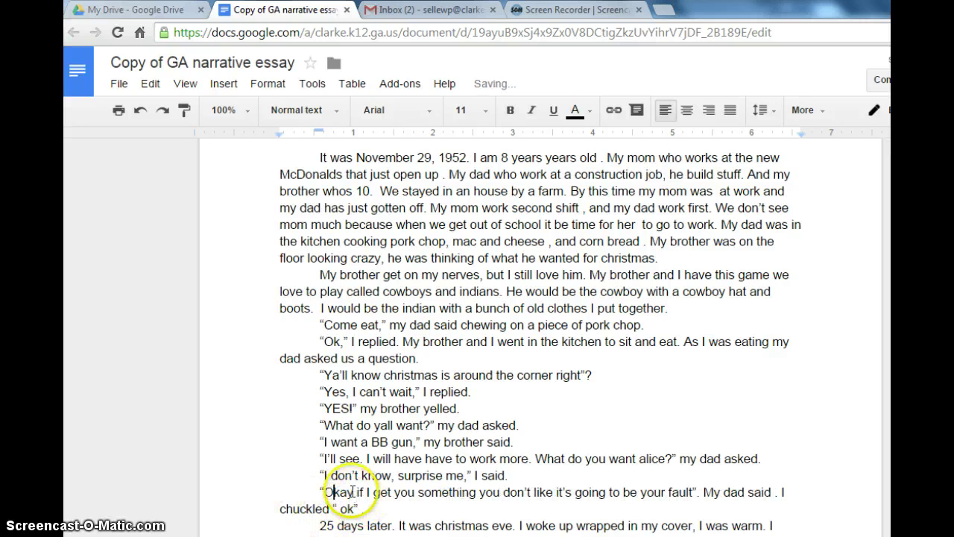
text(,)
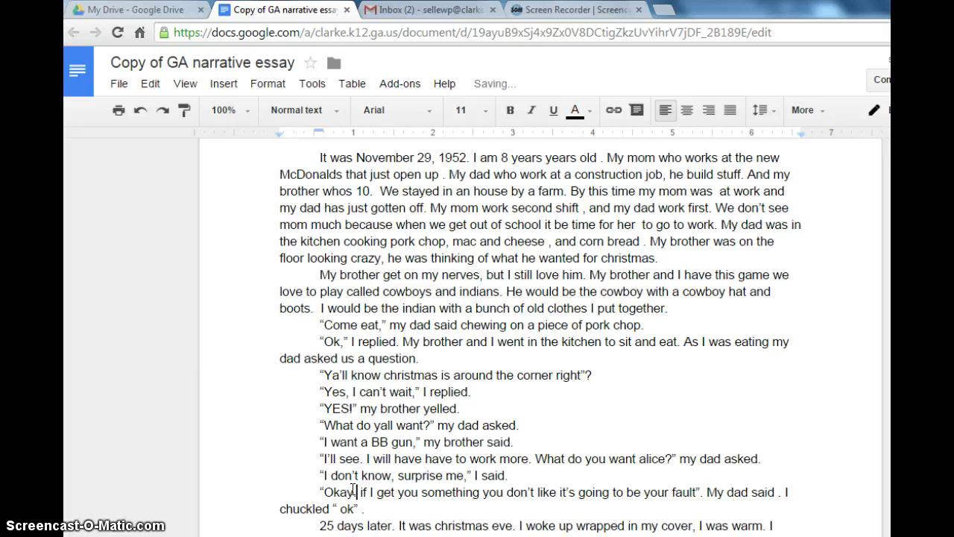
key(BackSpace)
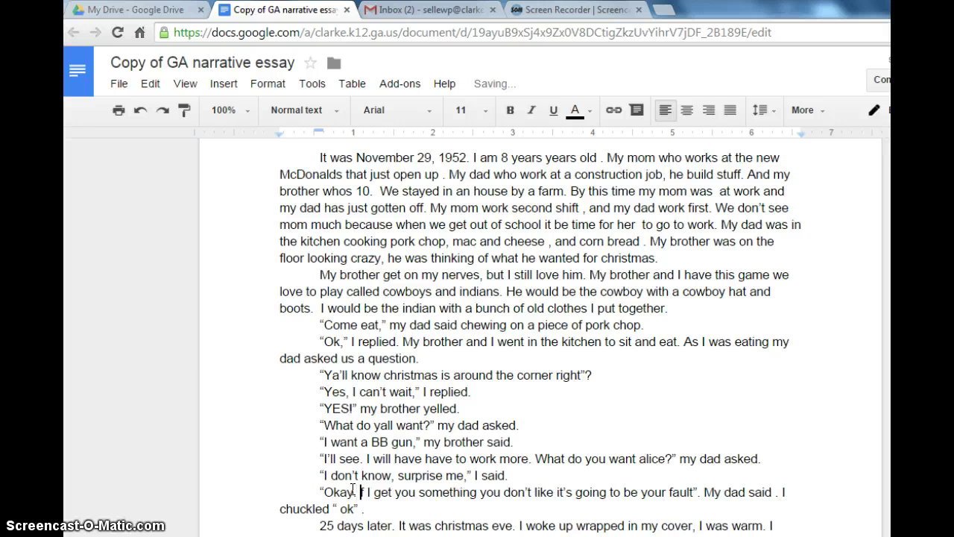
text(If)
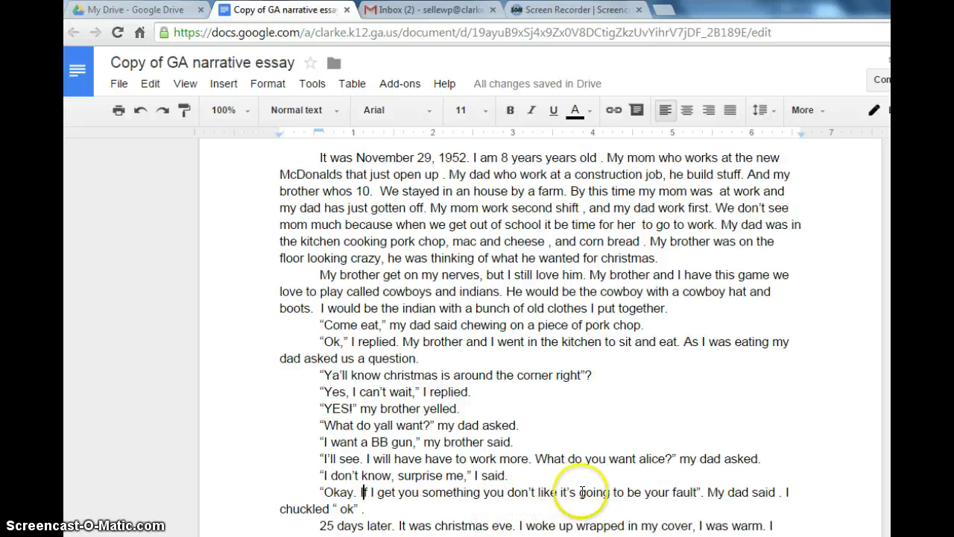
- Insert a comma after "you don't like" and put a comma inside the closing quotation mark after "your fault"
click(554, 495)
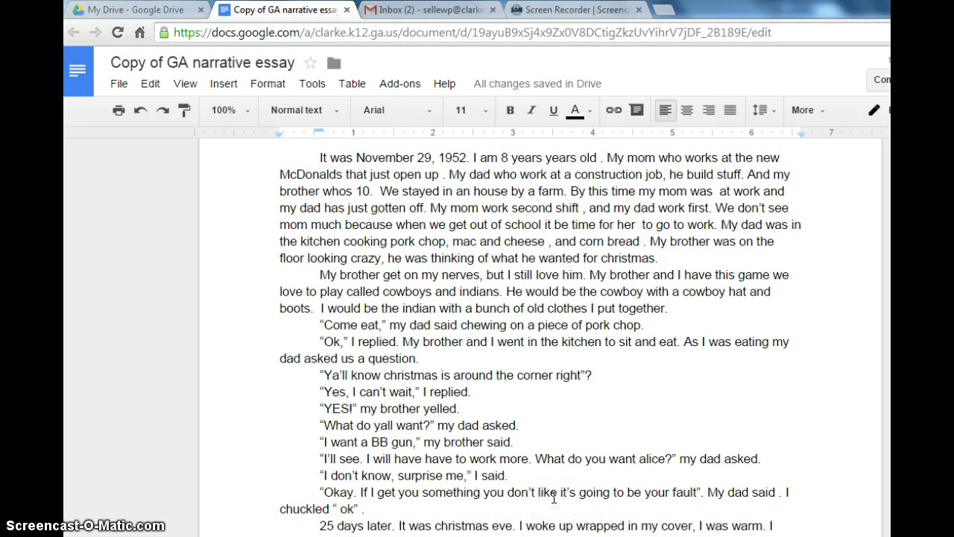
text(,)
click(704, 495)
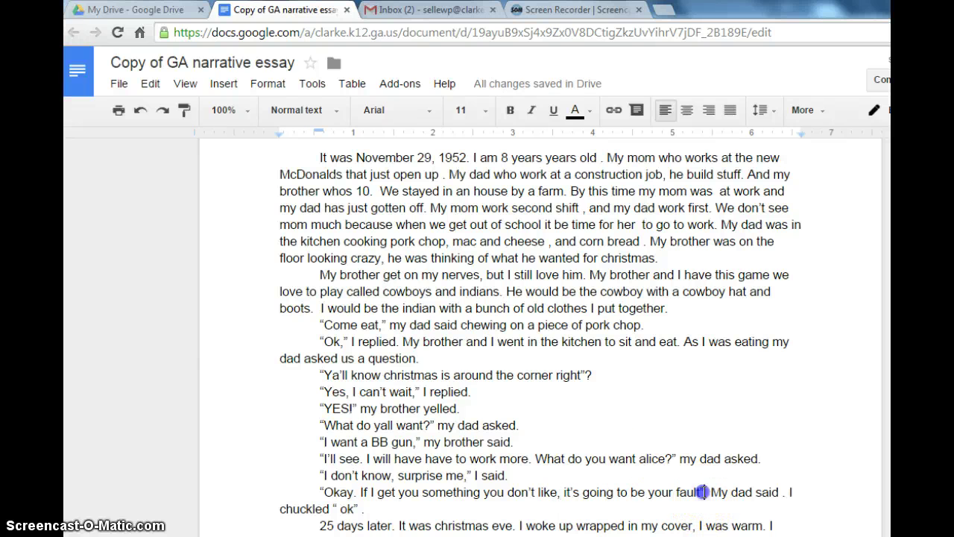
key(BackSpace)
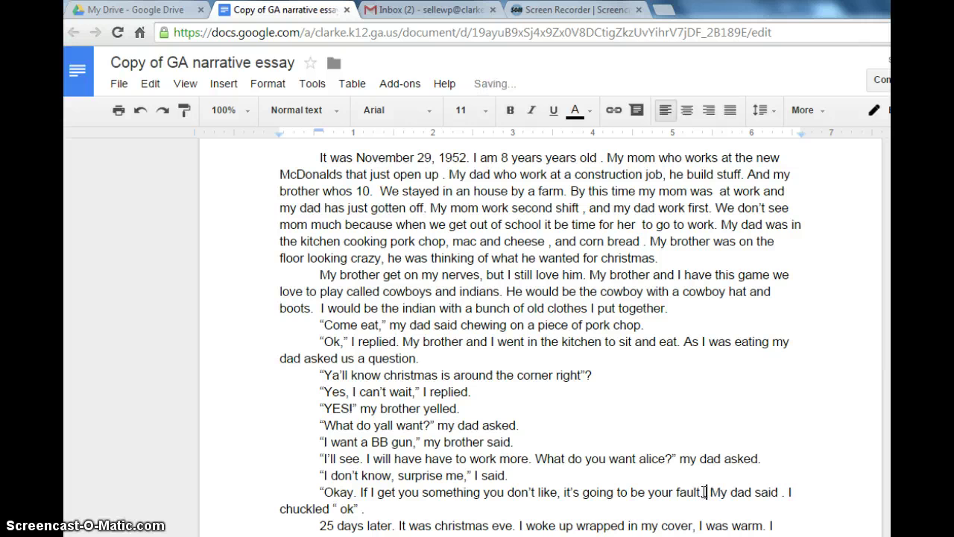
text(")
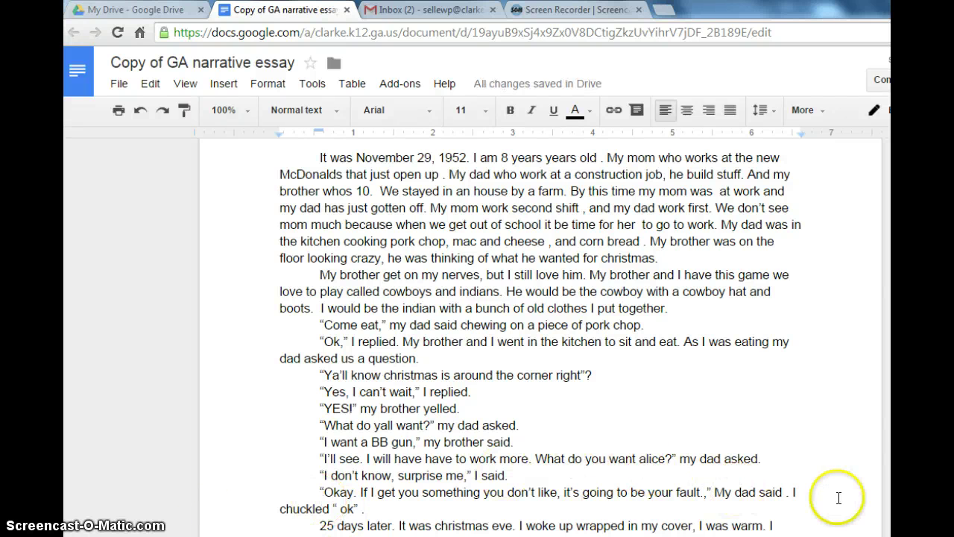
- Remove the space before the period after "My dad said" and start a new indented paragraph at "I chuckled"
click(786, 492)
key(BackSpace)
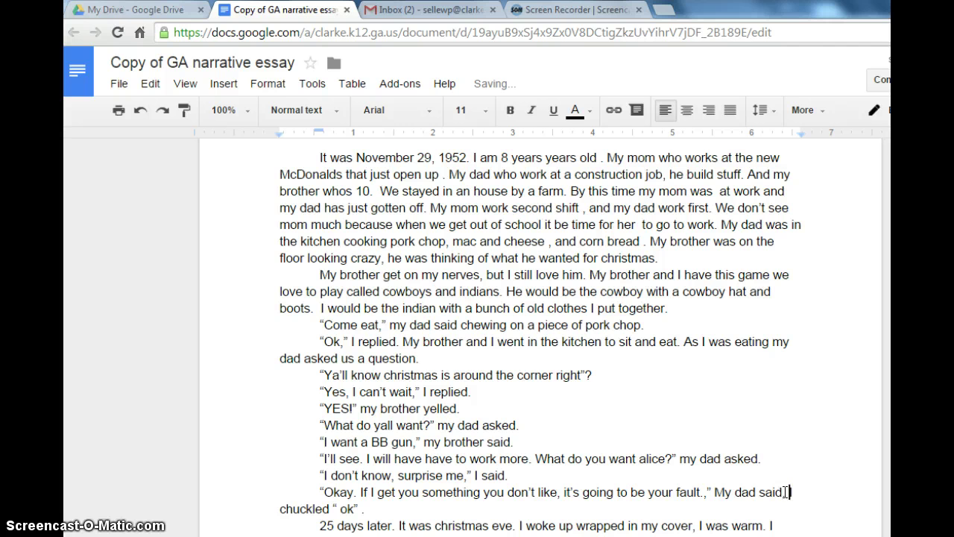
key(Return)
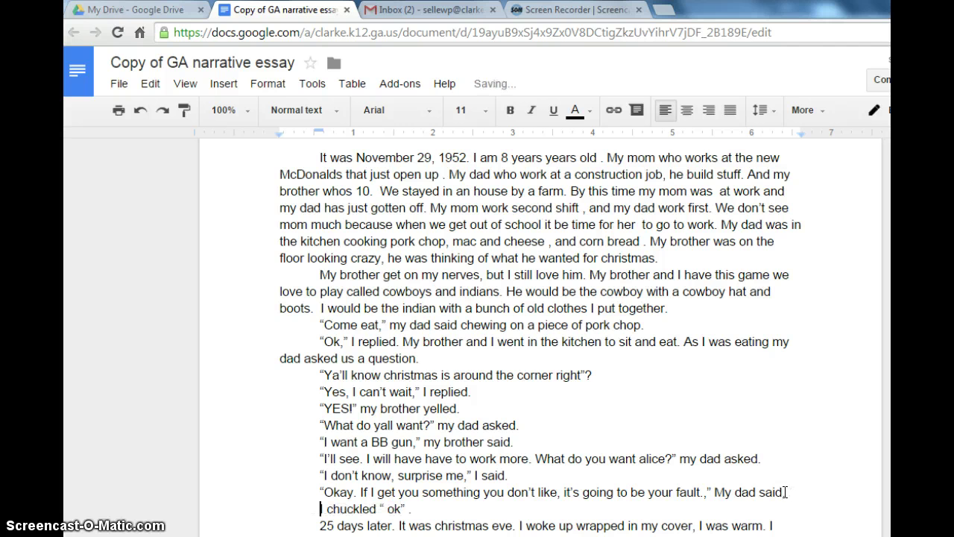
- Insert a comma after "I chuckled", remove the space inside the opening quotation mark, and change "ok" to "Ok." with the period inside the quotation
click(375, 510)
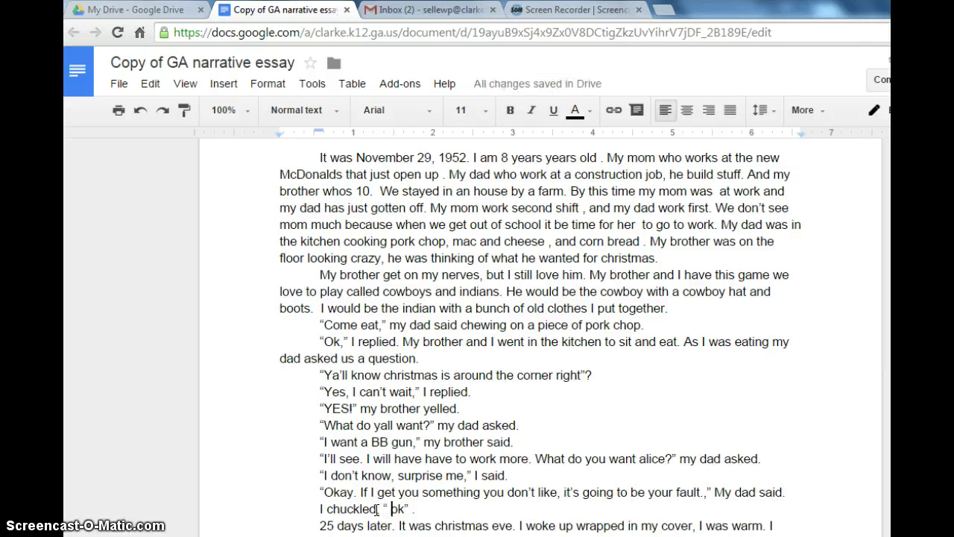
key(BackSpace)
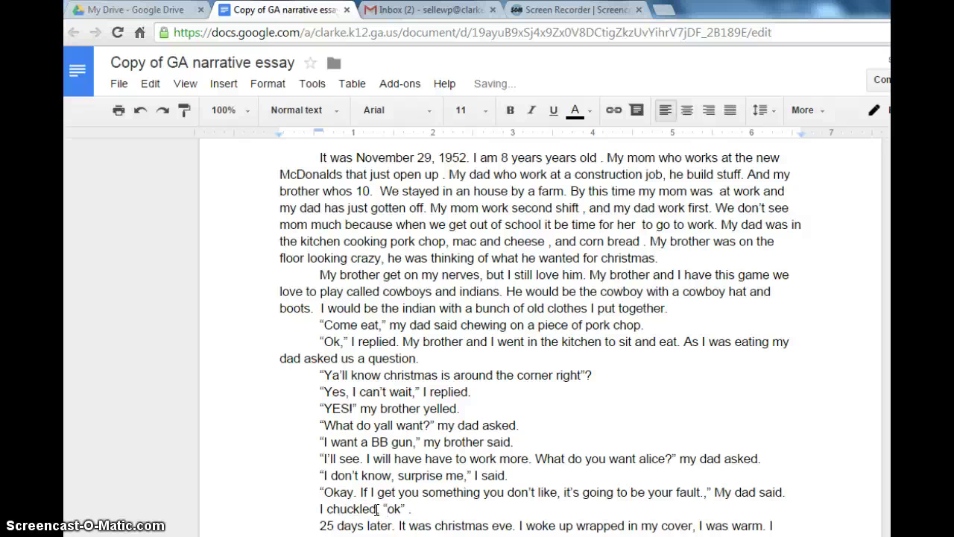
key(BackSpace)
text(")
text(Ok.)
- Highlight the dialogue from "Come eat" through the "I chuckled" line and compare its paragraphing with the rest of the essay
scroll(446, 498, down, 2)
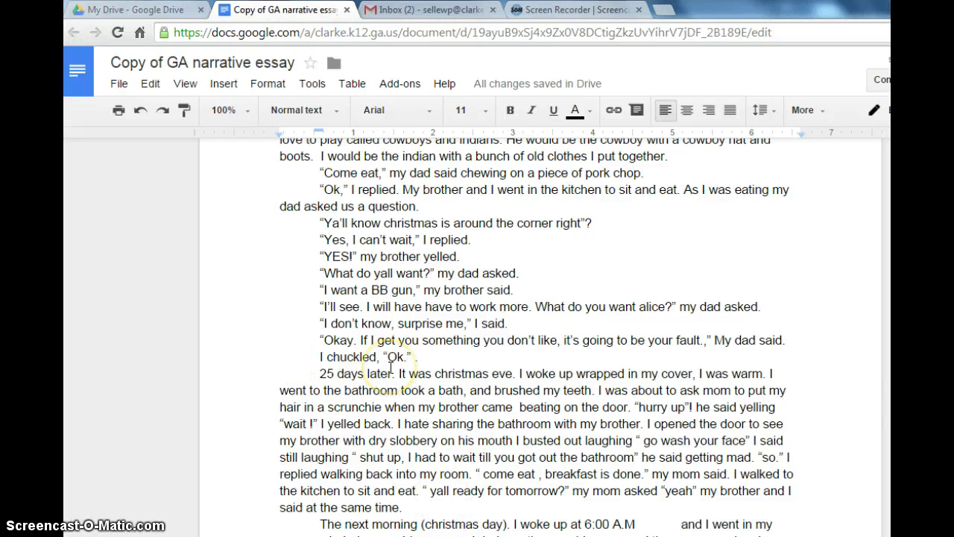
scroll(391, 367, up, 1)
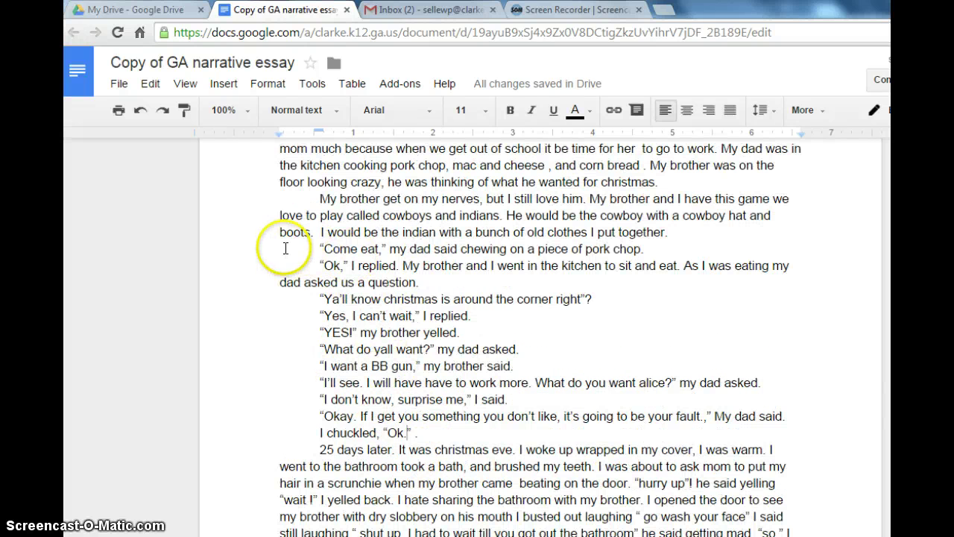
drag(319, 249, 427, 440)
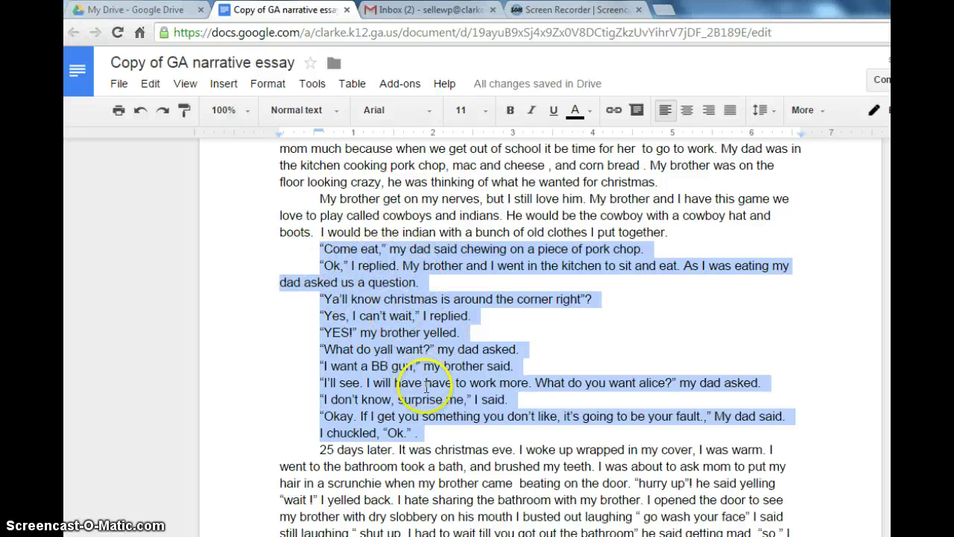
scroll(398, 428, up, 2)
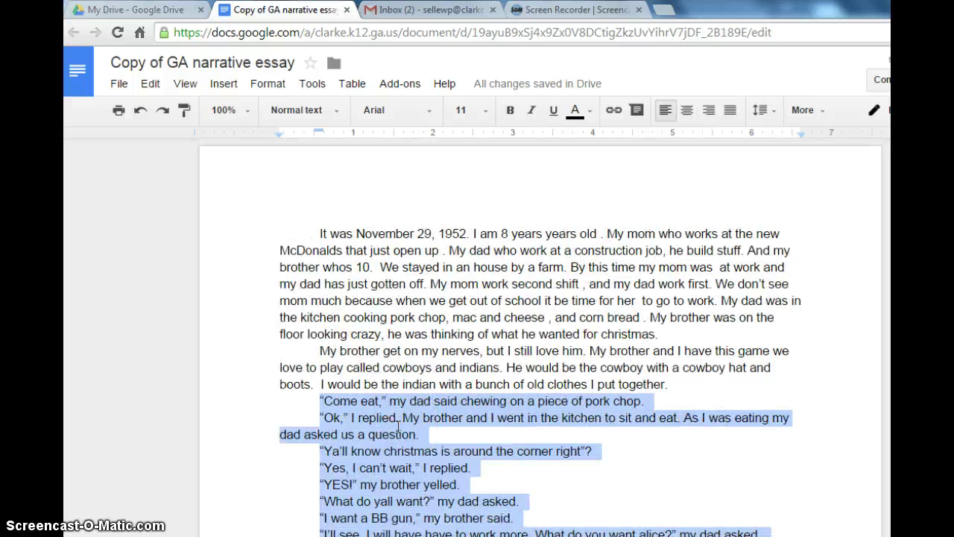
scroll(398, 428, down, 3)
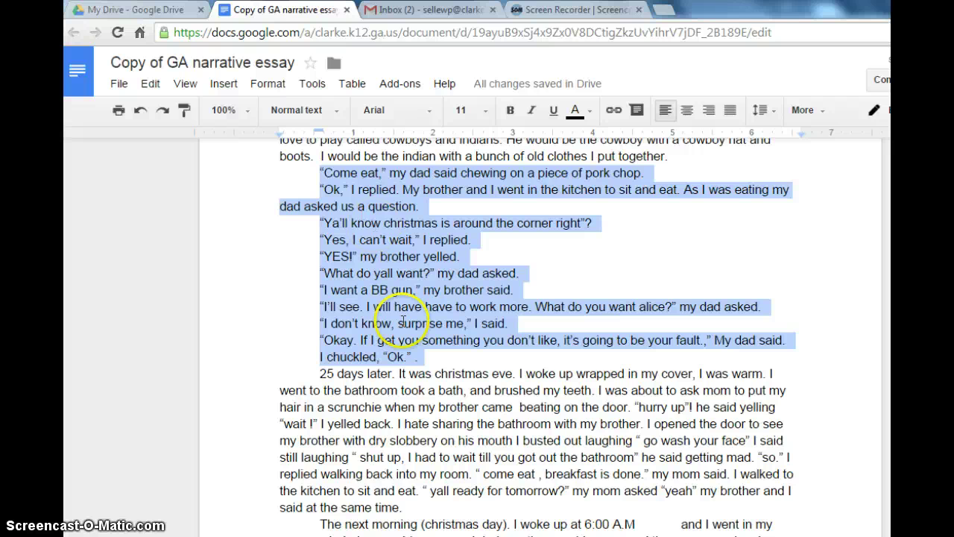
scroll(410, 386, up, 3)
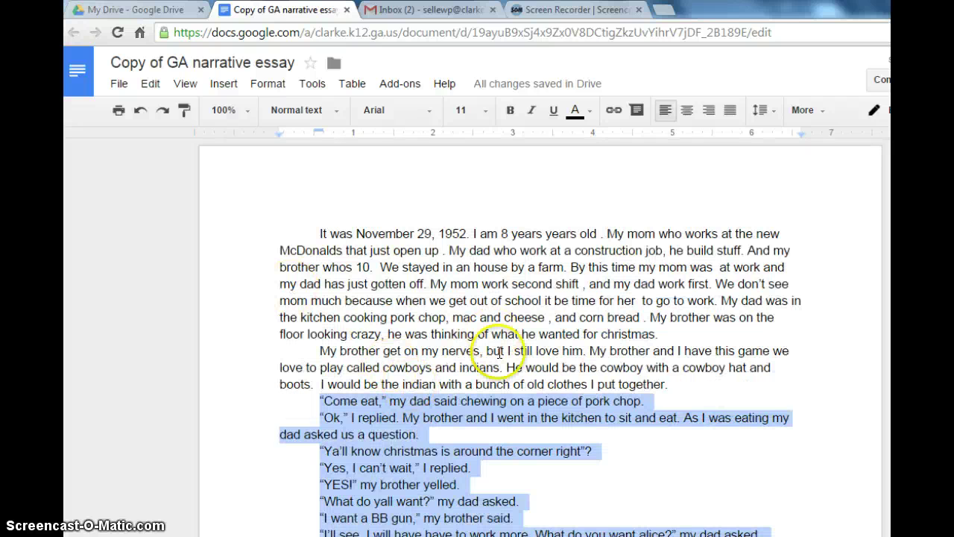
scroll(500, 335, down, 5)
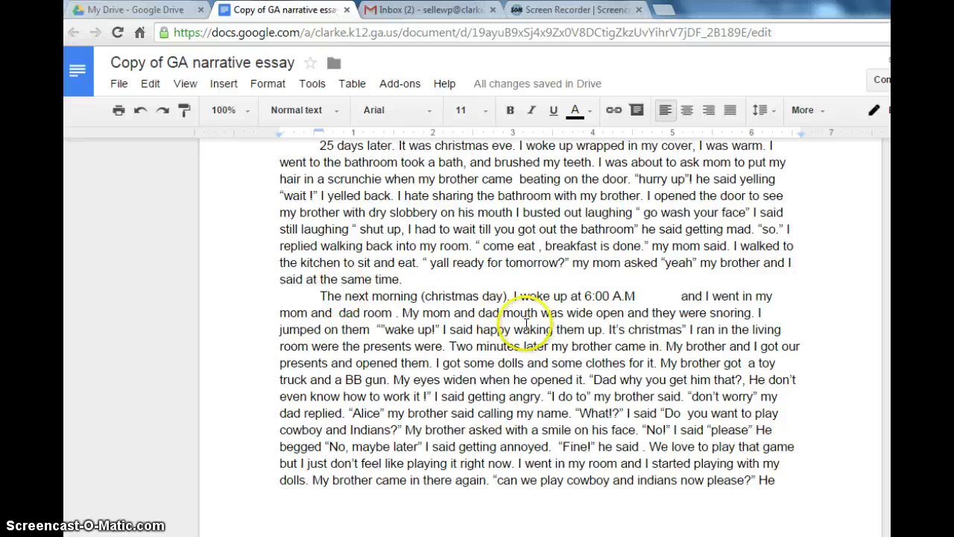